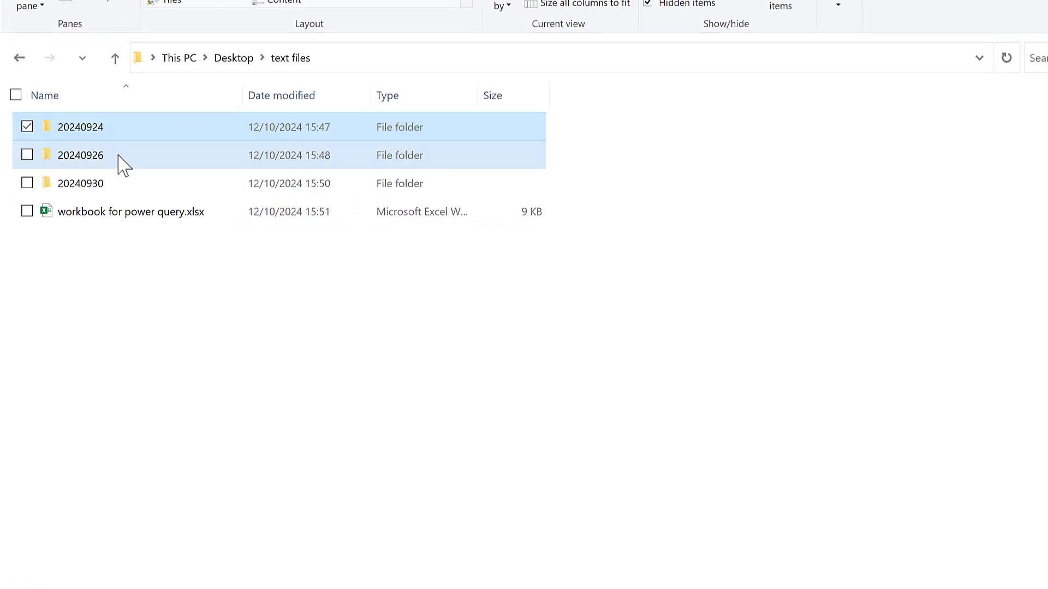
Step: Open the C2F6_119 text file from the 20240924 folder in Notepad
{"action": "left_click", "coordinate": [119, 156]}
{"action": "left_click", "coordinate": [120, 184]}
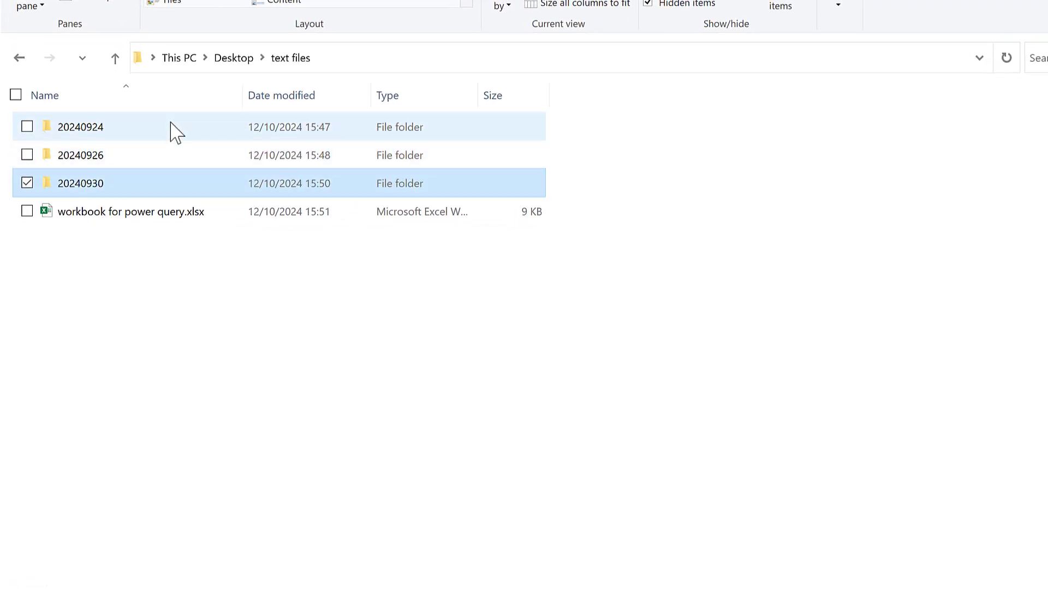
{"action": "double_click", "coordinate": [174, 131]}
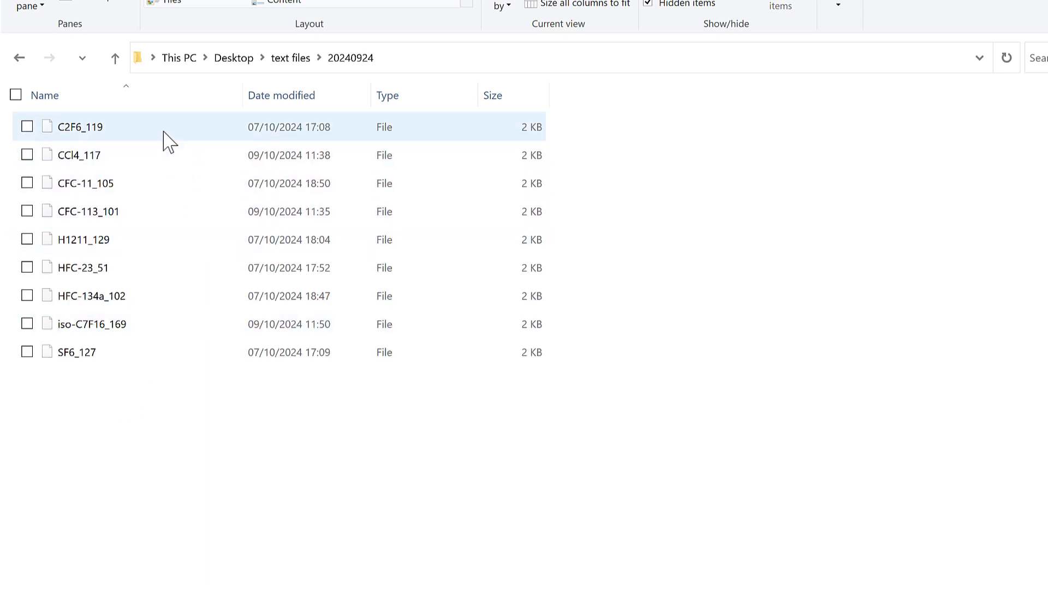
{"action": "double_click", "coordinate": [164, 132]}
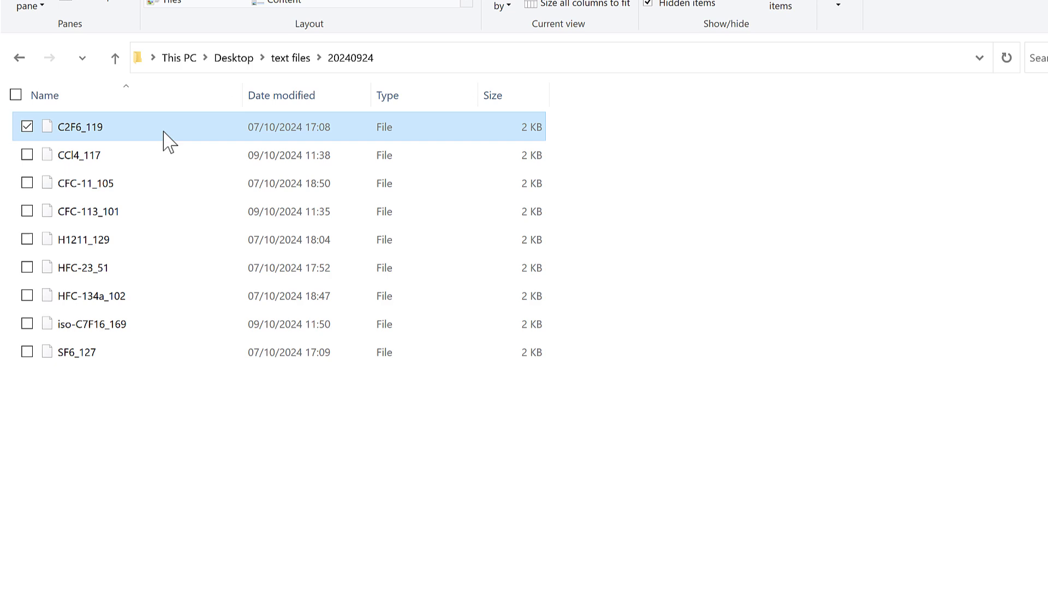
{"action": "left_click", "coordinate": [752, 462]}
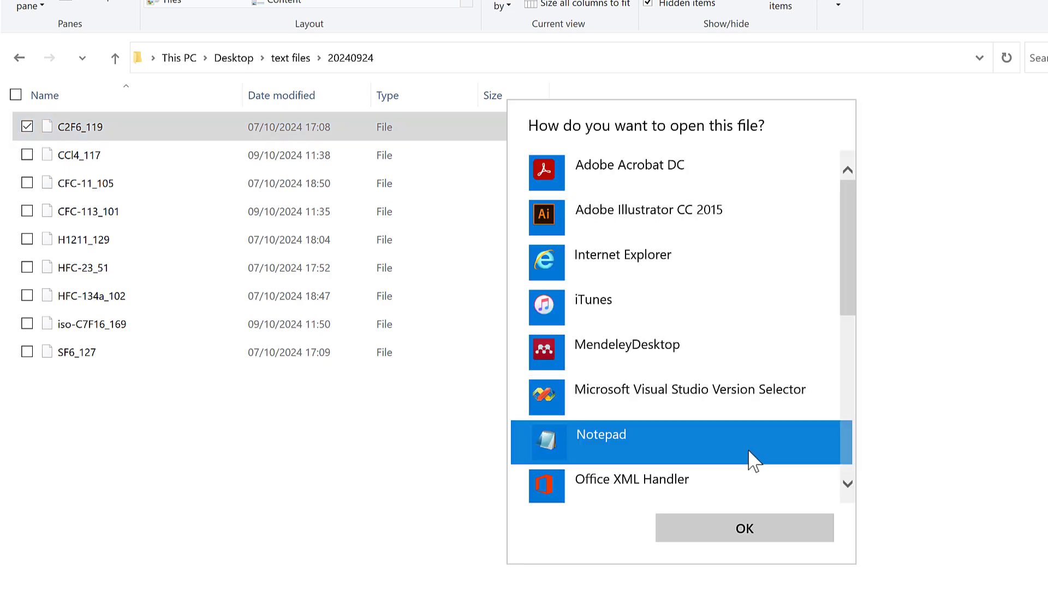
{"action": "left_click", "coordinate": [746, 528]}
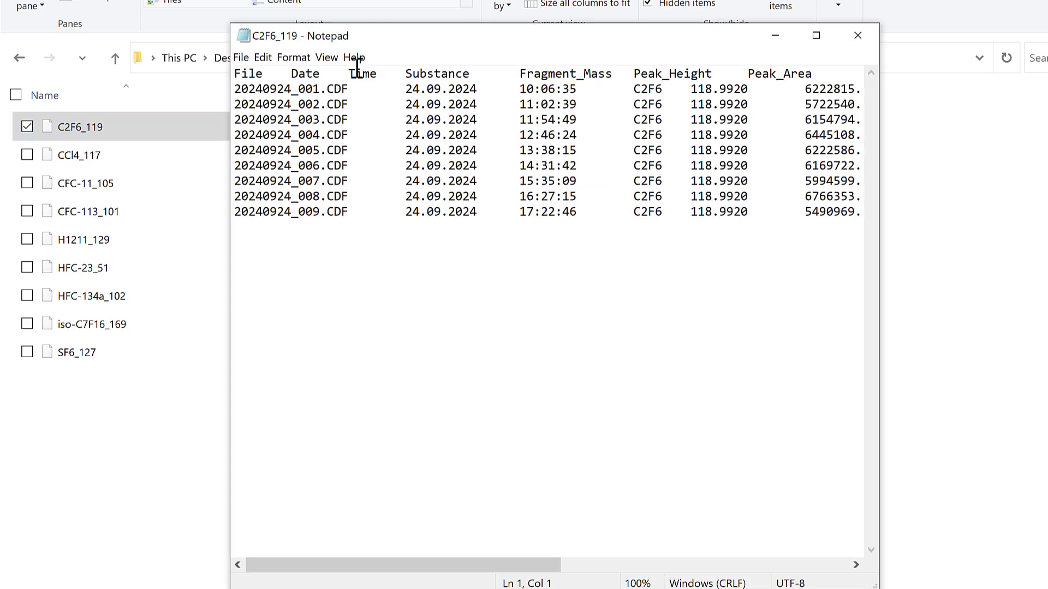
{"action": "left_click_drag", "start_coordinate": [391, 52], "coordinate": [571, 136]}
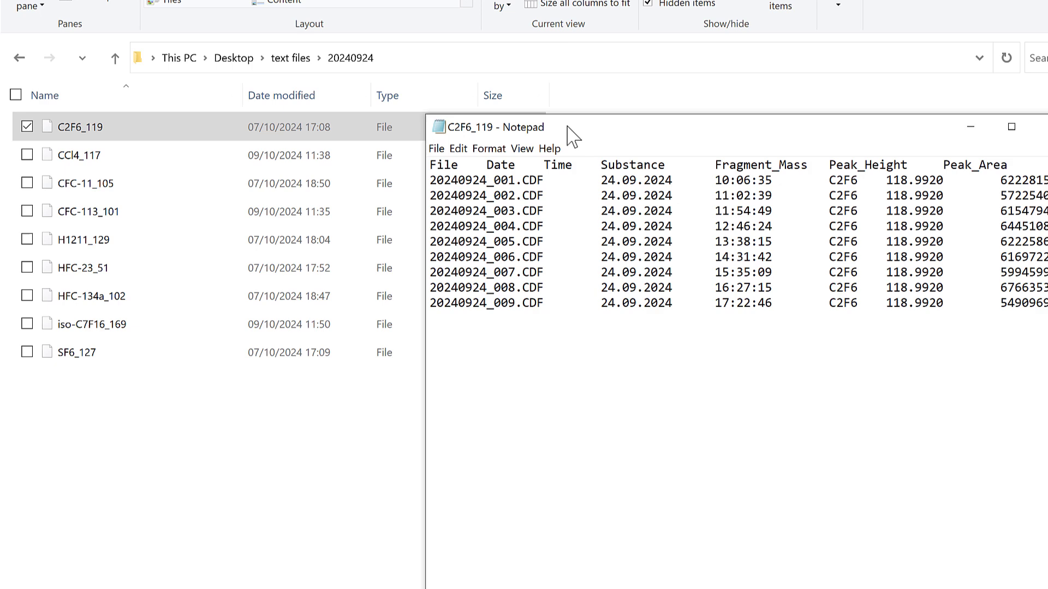
Step: Open CFC-11_105 from the 20240926 folder in Notepad, placed beside C2F6_119 for comparison
{"action": "left_click", "coordinate": [291, 58]}
{"action": "double_click", "coordinate": [86, 155]}
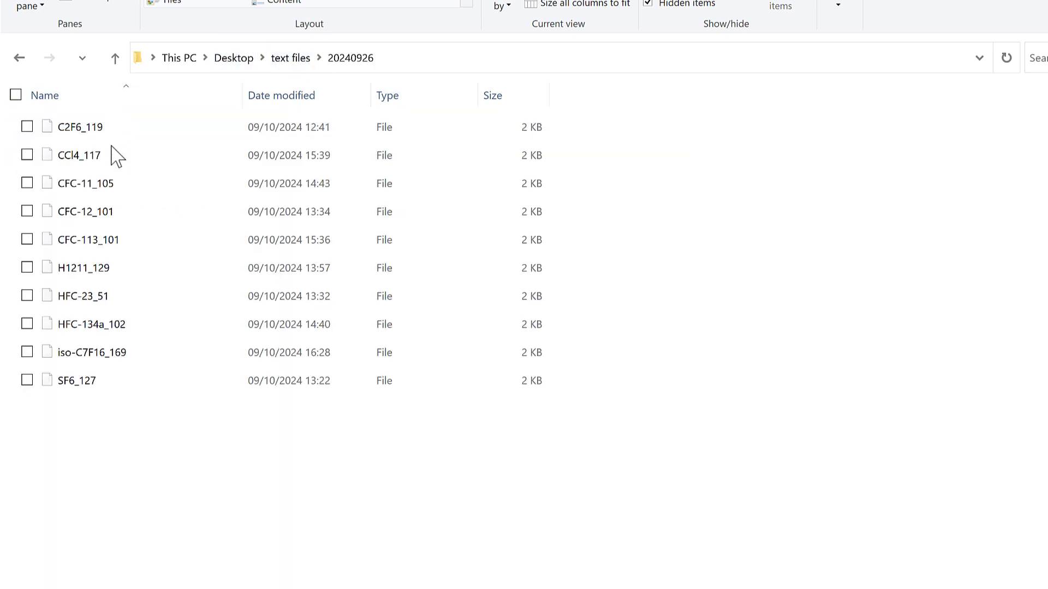
{"action": "double_click", "coordinate": [112, 185]}
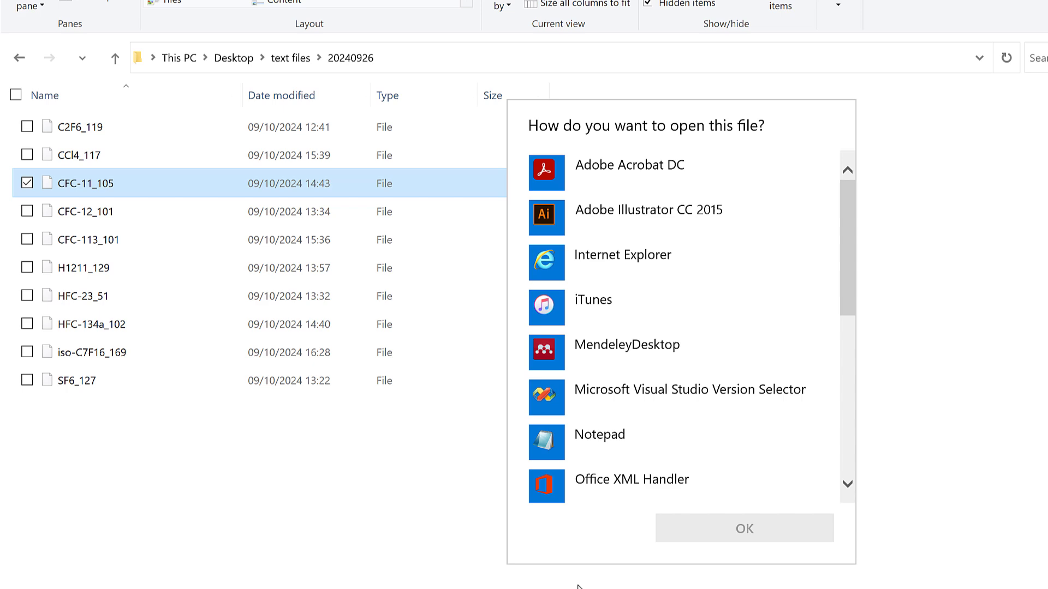
{"action": "double_click", "coordinate": [610, 437]}
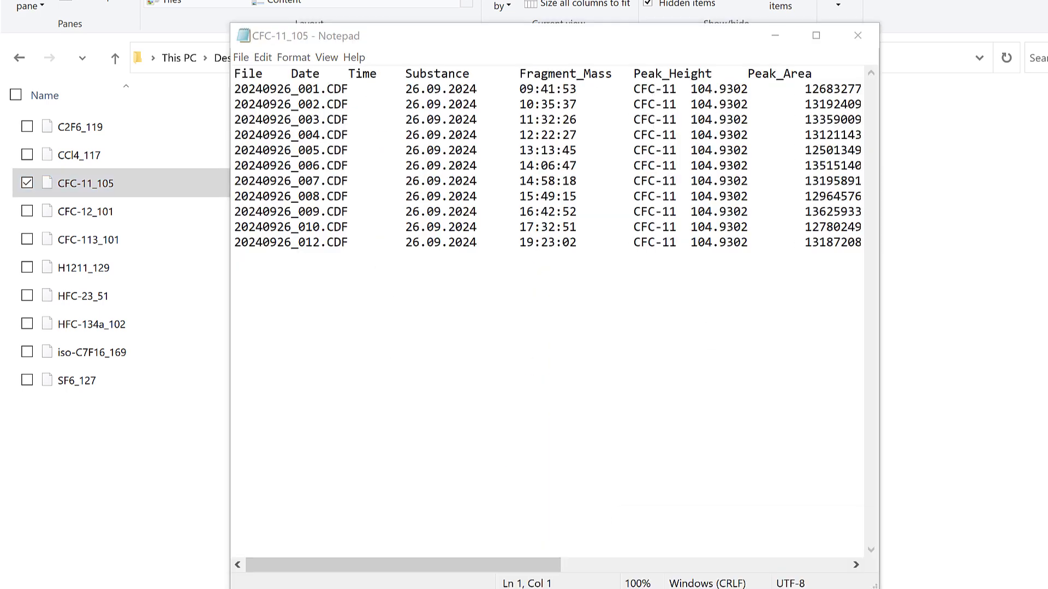
{"action": "left_click_drag", "start_coordinate": [515, 126], "coordinate": [314, 287]}
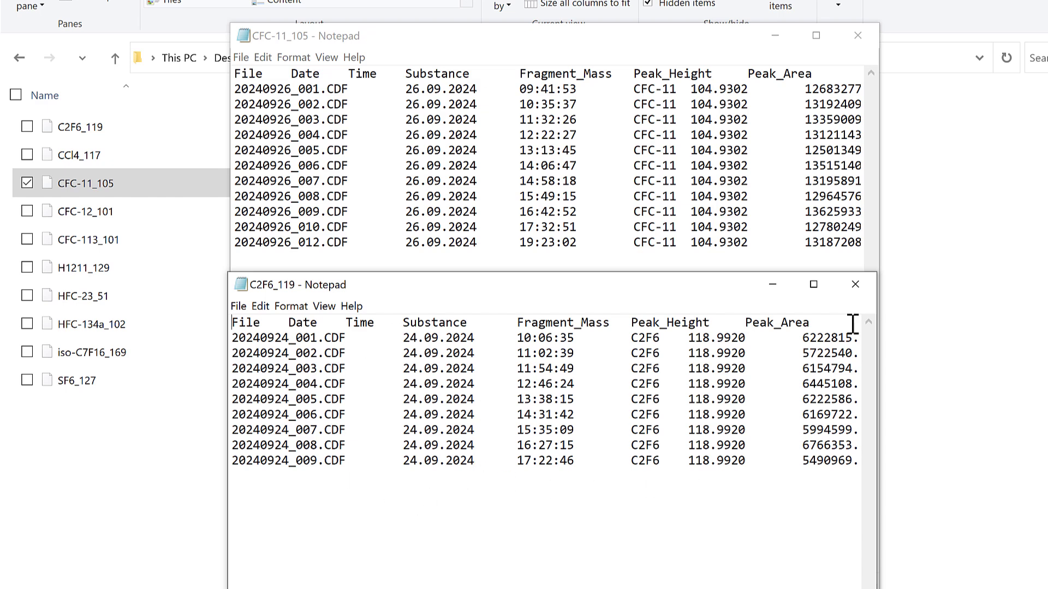
Step: Close both text files and open workbook for power query.xlsx, selecting cell D4
{"action": "left_click", "coordinate": [855, 285]}
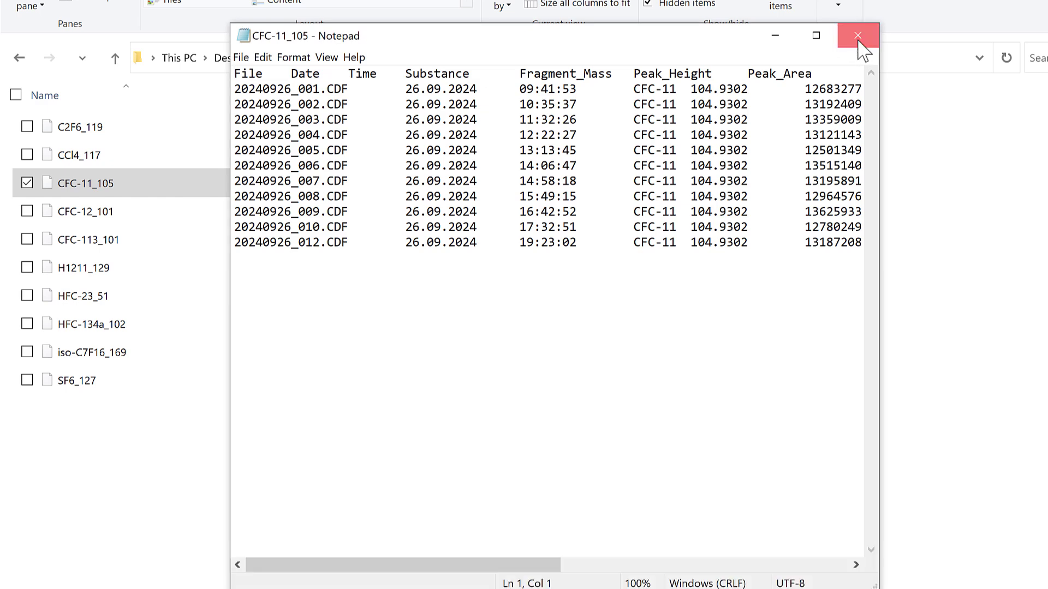
{"action": "left_click", "coordinate": [858, 41]}
{"action": "left_click", "coordinate": [278, 60]}
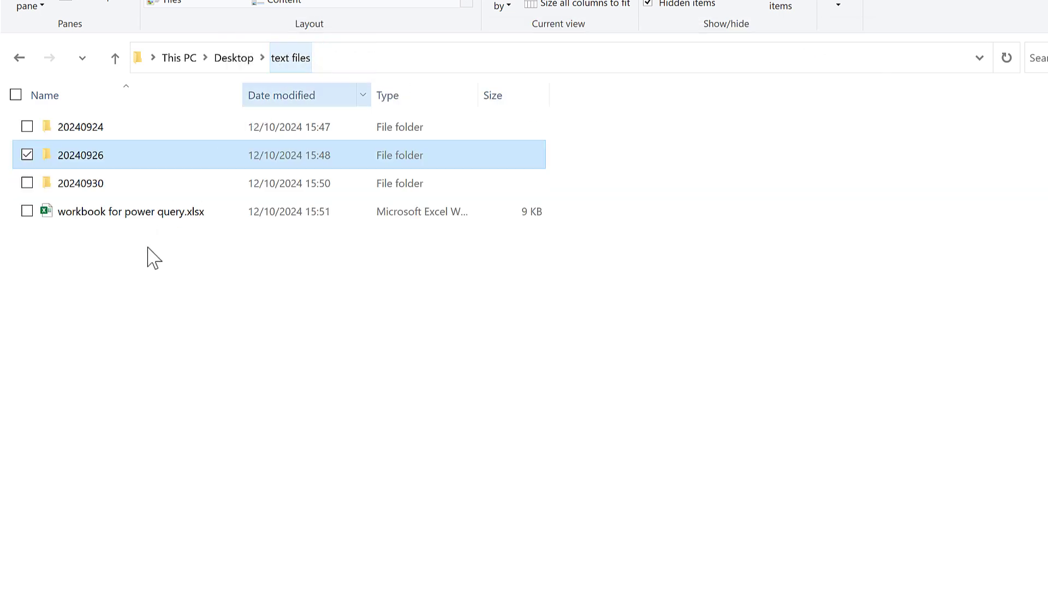
{"action": "left_click", "coordinate": [123, 303]}
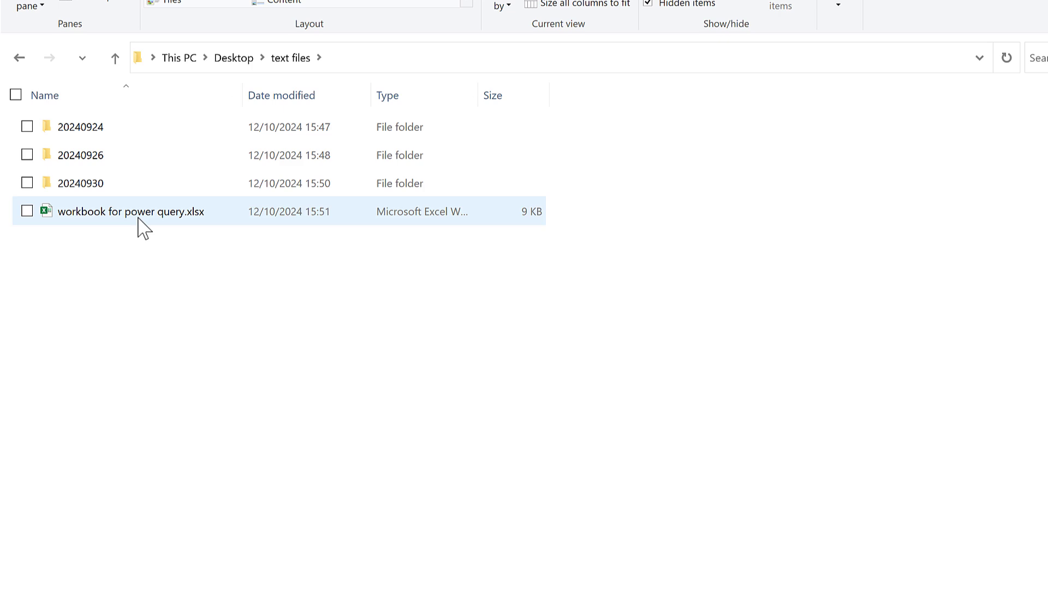
{"action": "double_click", "coordinate": [140, 219]}
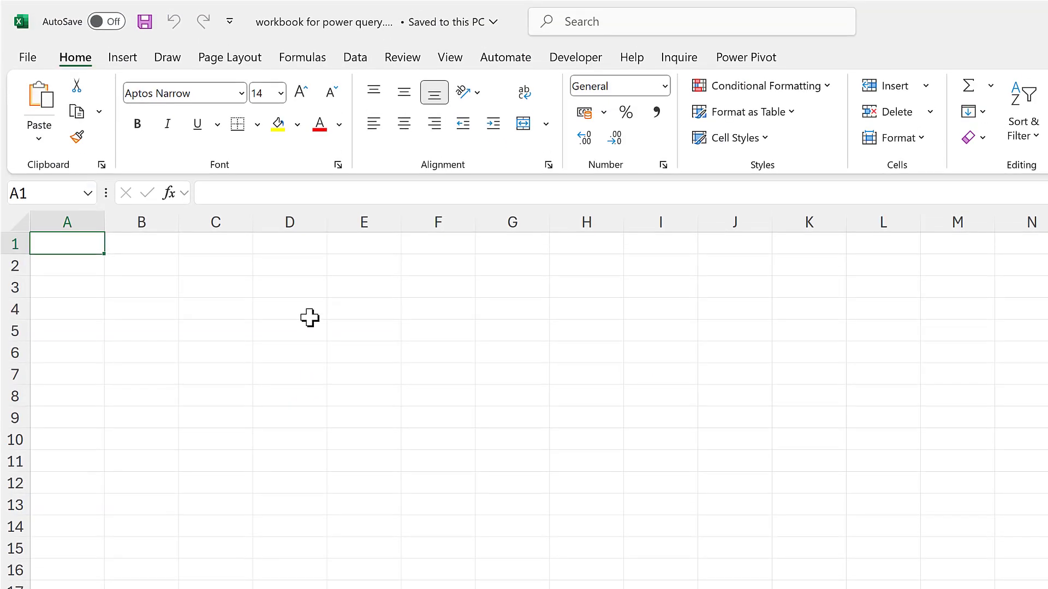
{"action": "left_click", "coordinate": [308, 316]}
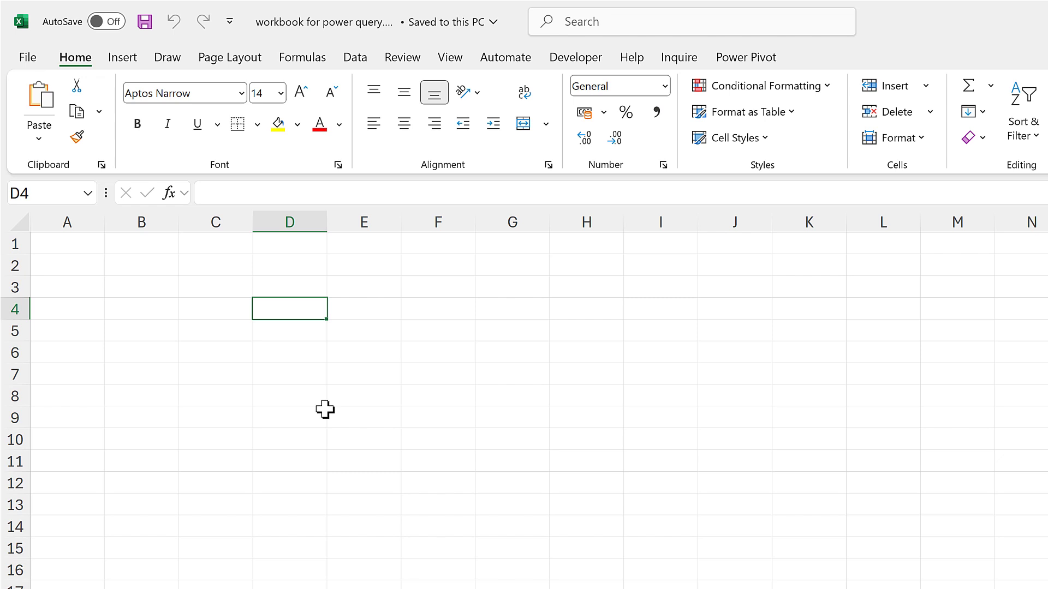
Step: Start a Get Data From Folder import using Desktop\text files\20240924 as the source
{"action": "left_click", "coordinate": [358, 65]}
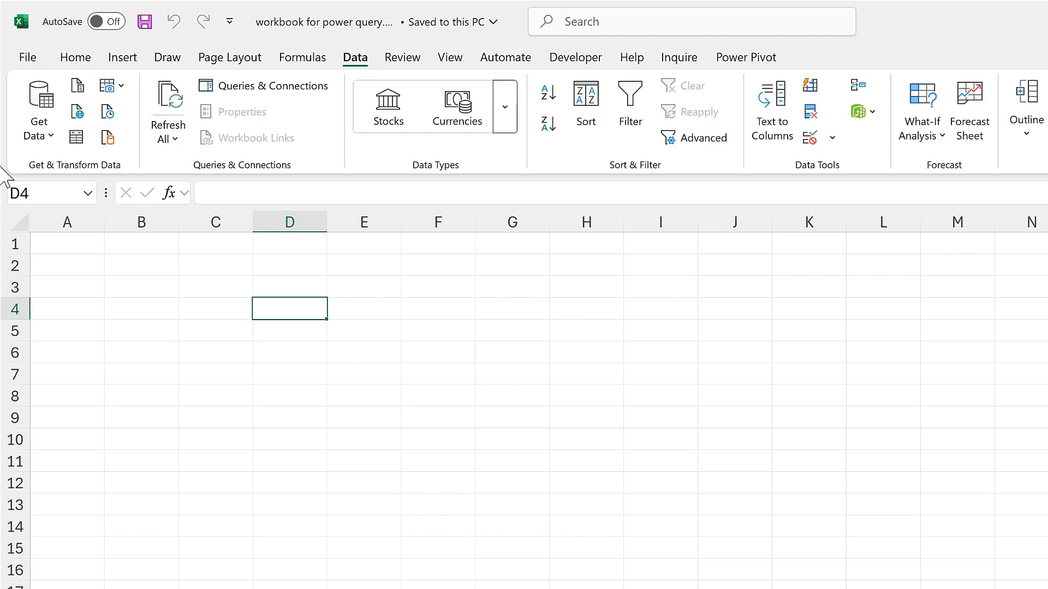
{"action": "left_click", "coordinate": [44, 124]}
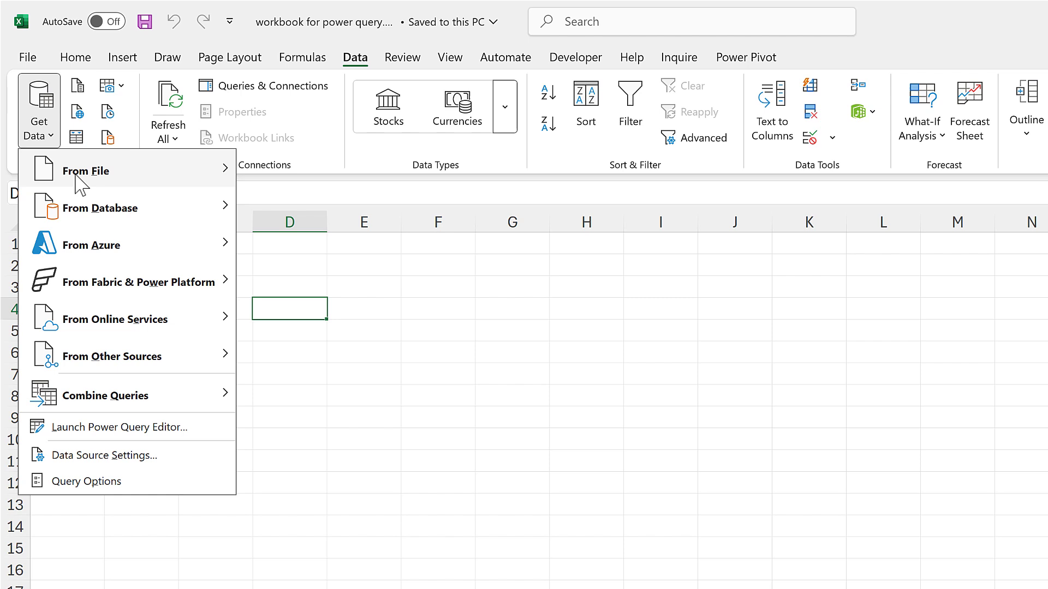
{"action": "mouse_move", "coordinate": [76, 176]}
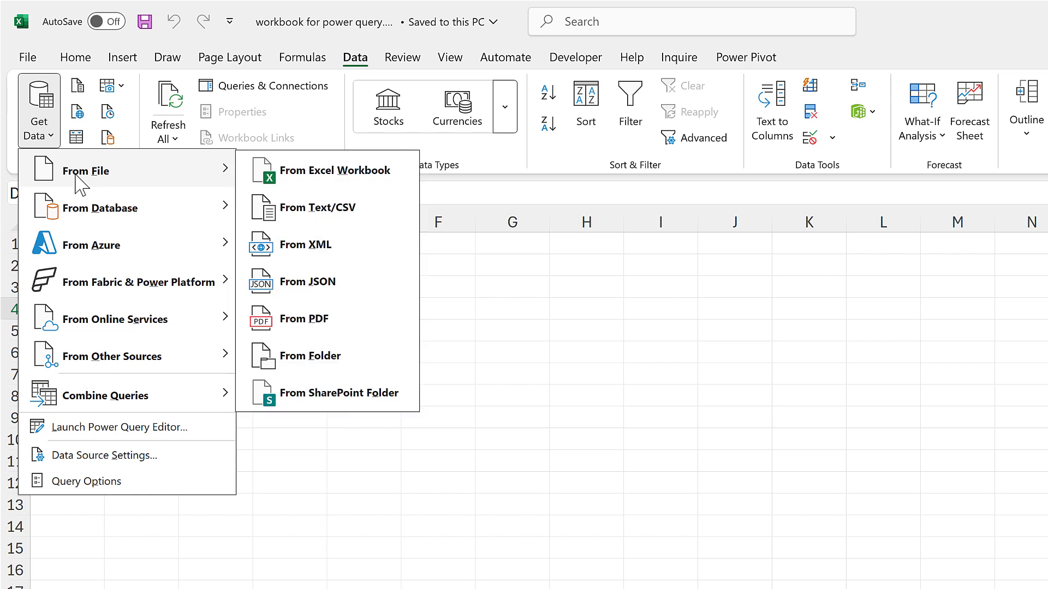
{"action": "left_click", "coordinate": [341, 363]}
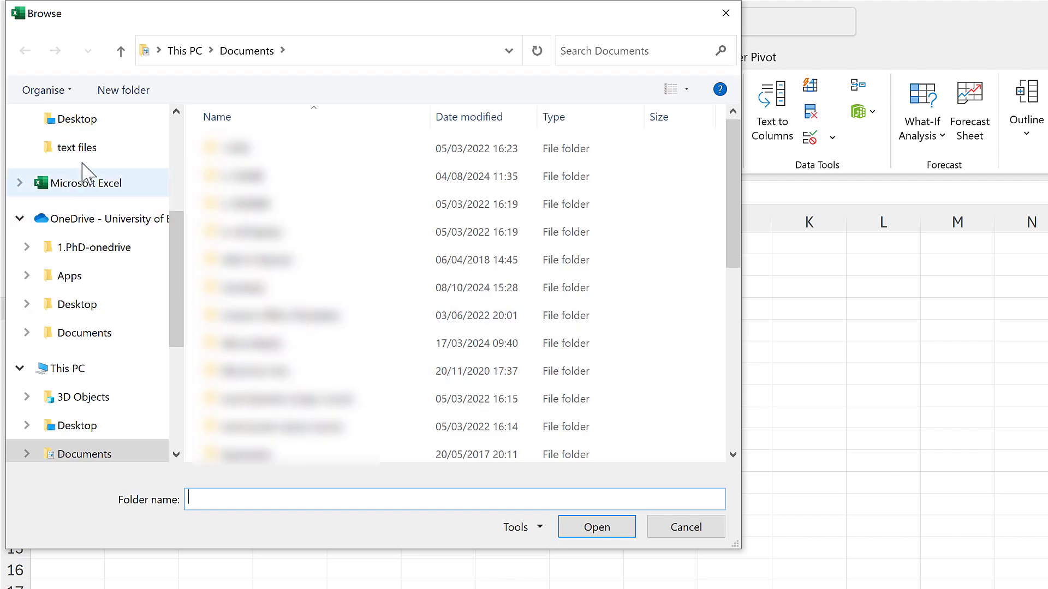
{"action": "left_click", "coordinate": [85, 164]}
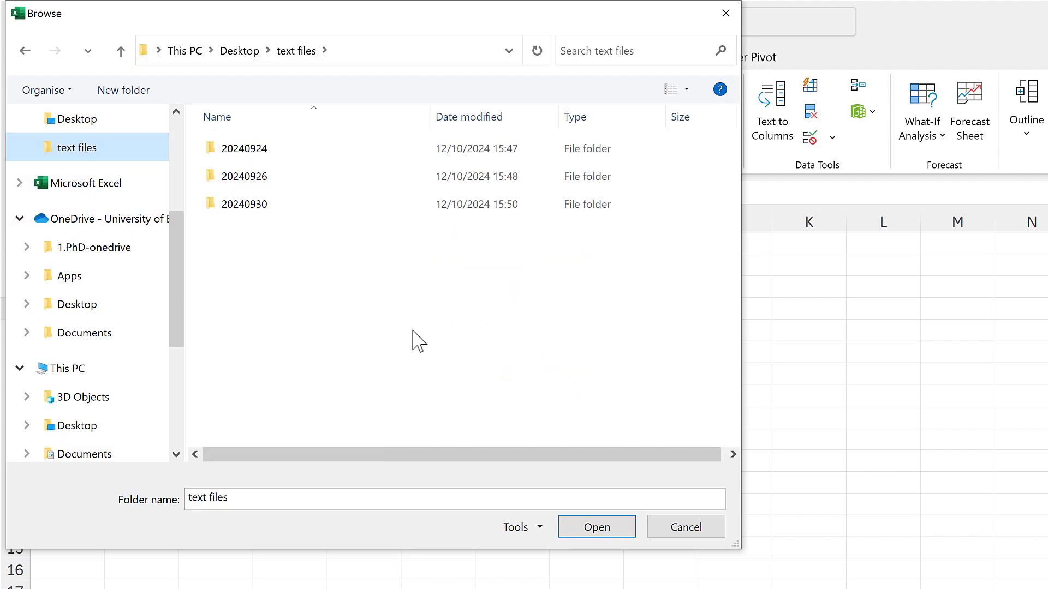
{"action": "left_click", "coordinate": [325, 153]}
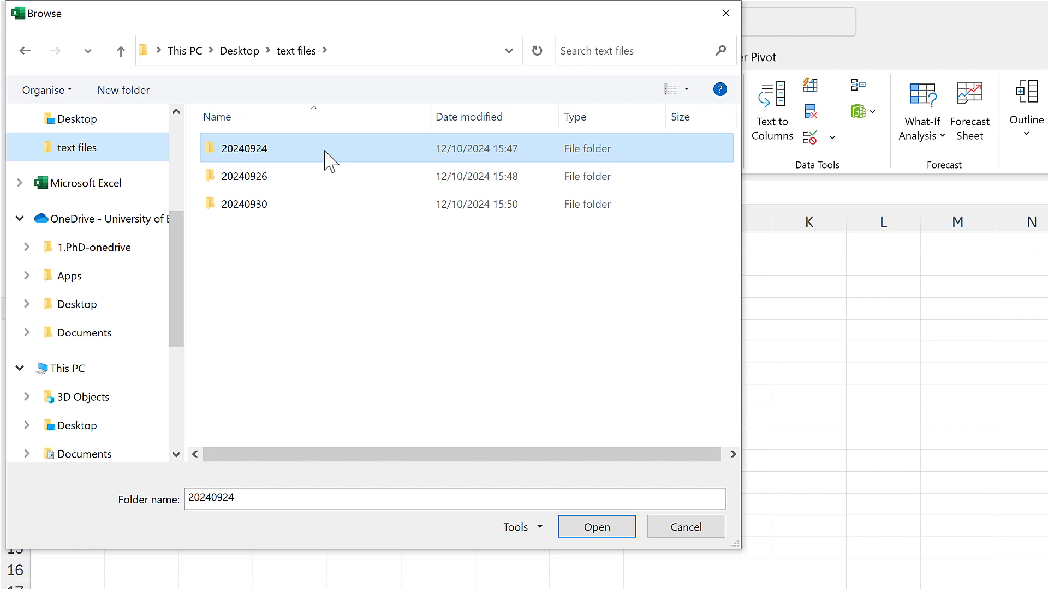
{"action": "left_click", "coordinate": [594, 530]}
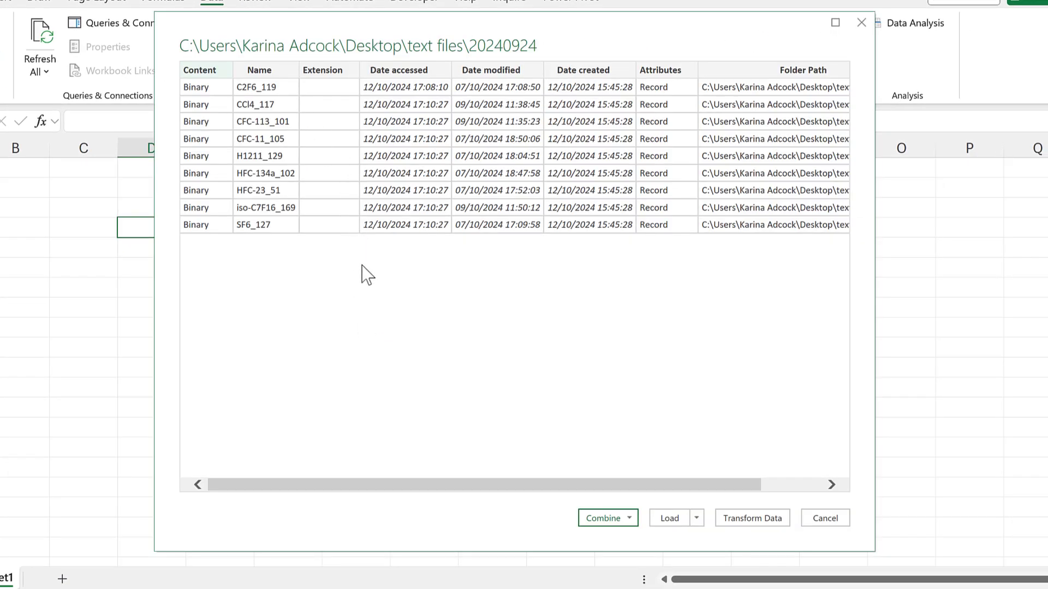
Step: Combine & Transform the 20240924 files, accepting the tab-delimited Combine Files settings
{"action": "left_click", "coordinate": [629, 519]}
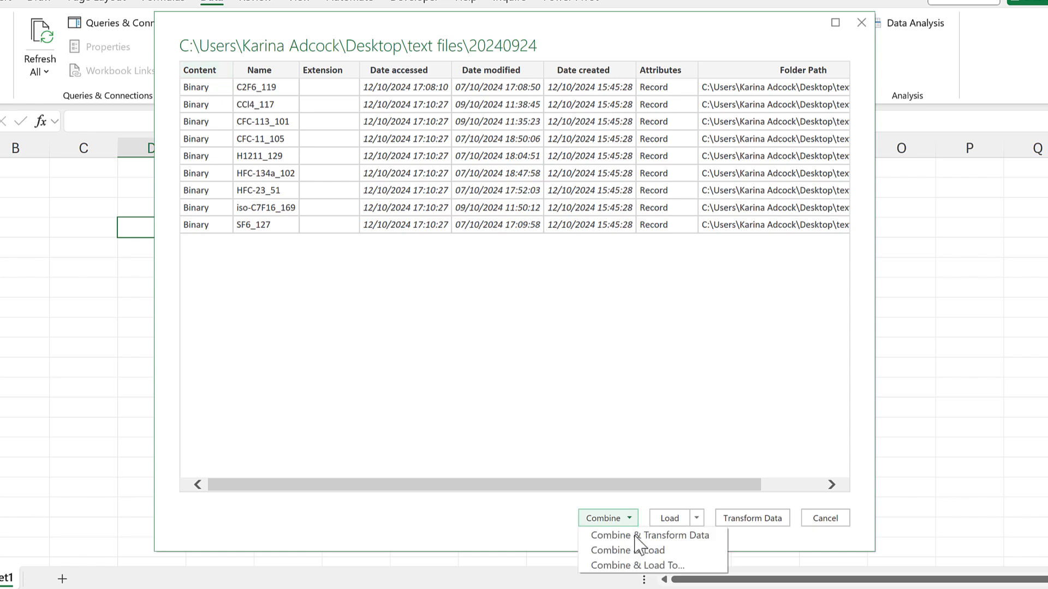
{"action": "left_click", "coordinate": [715, 536]}
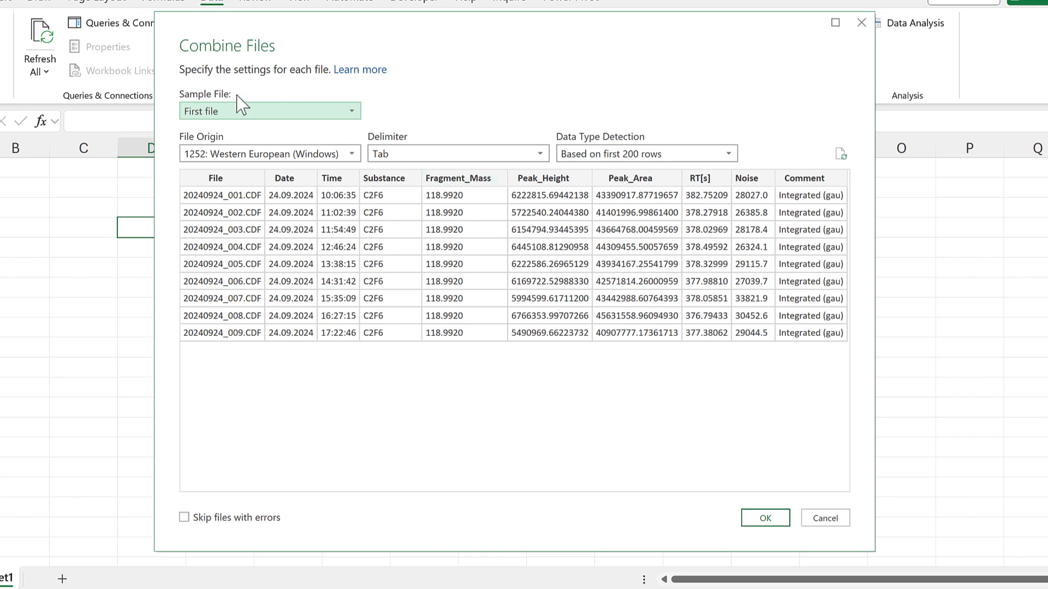
{"action": "left_click", "coordinate": [766, 518]}
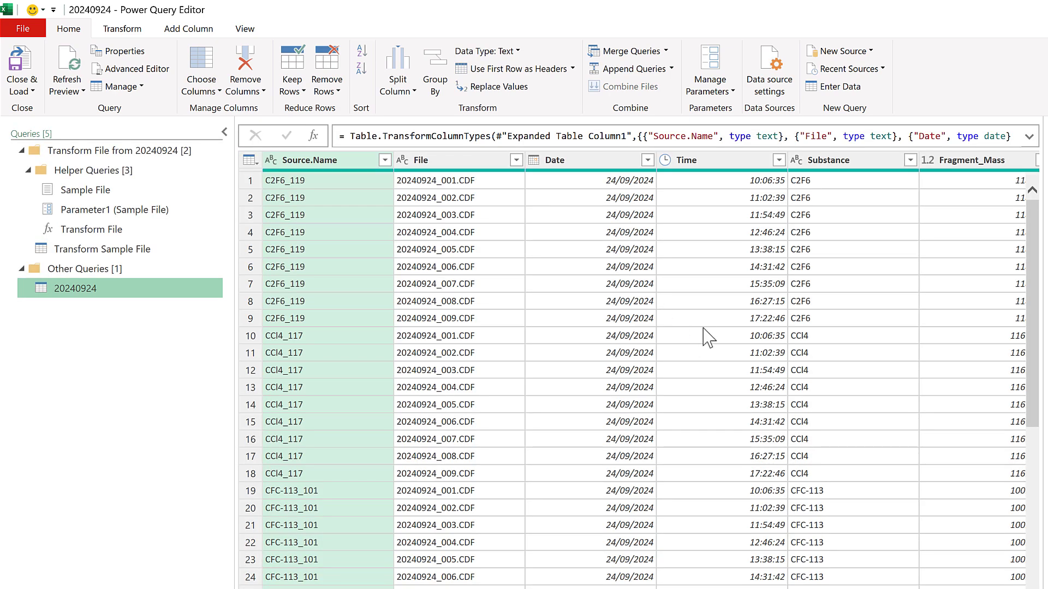
{"action": "scroll", "coordinate": [709, 328], "scroll_direction": "down", "scroll_amount": 6}
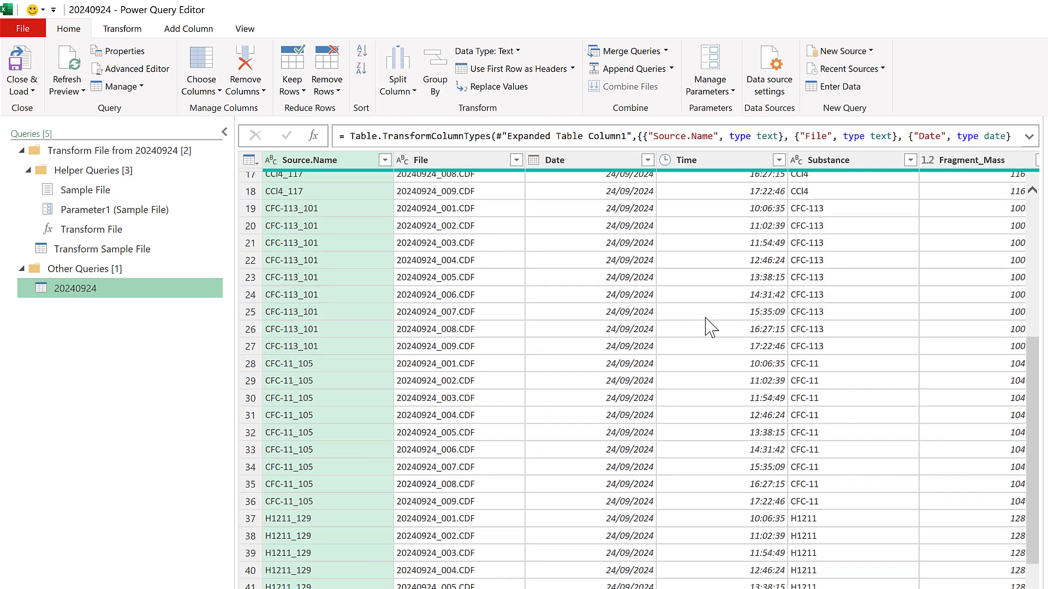
{"action": "scroll", "coordinate": [710, 327], "scroll_direction": "down", "scroll_amount": 12}
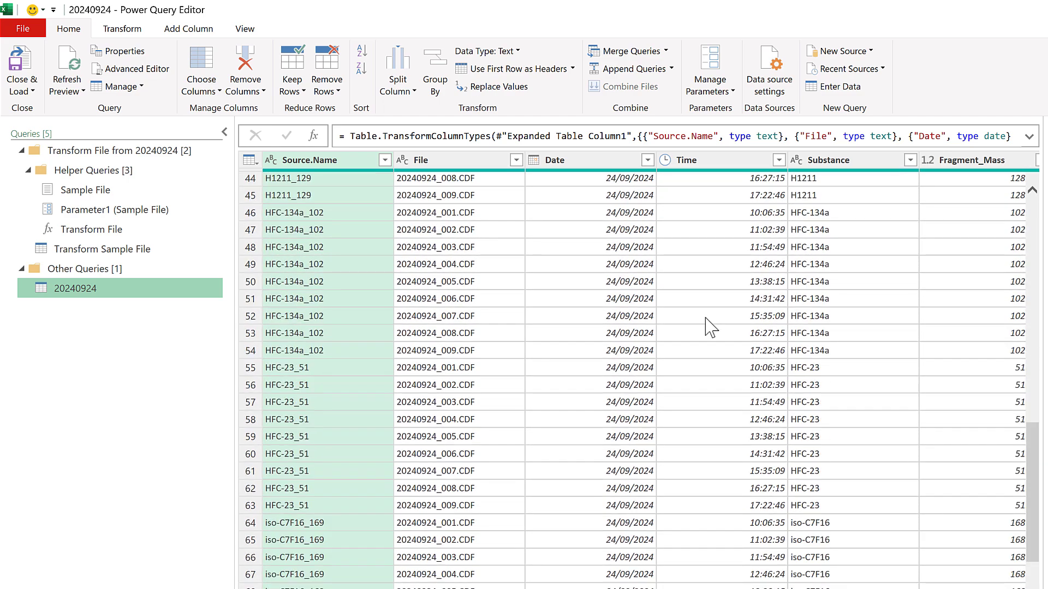
{"action": "scroll", "coordinate": [709, 328], "scroll_direction": "up", "scroll_amount": 18}
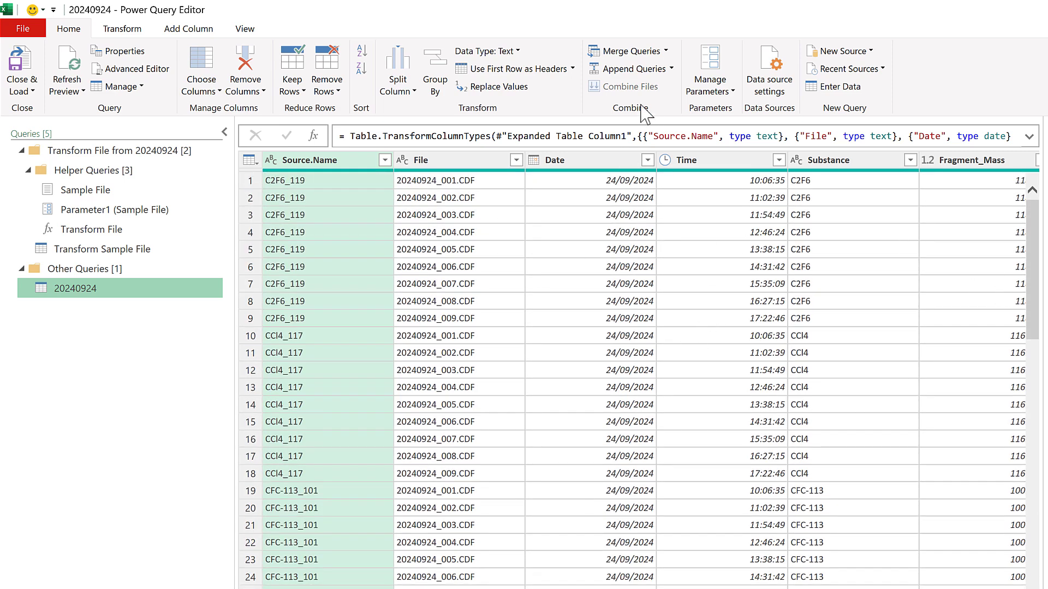
Step: Remove the File, Substance, Fragment_Mass, Peak_Height, RT[s], Noise and Comment columns
{"action": "left_click", "coordinate": [435, 162]}
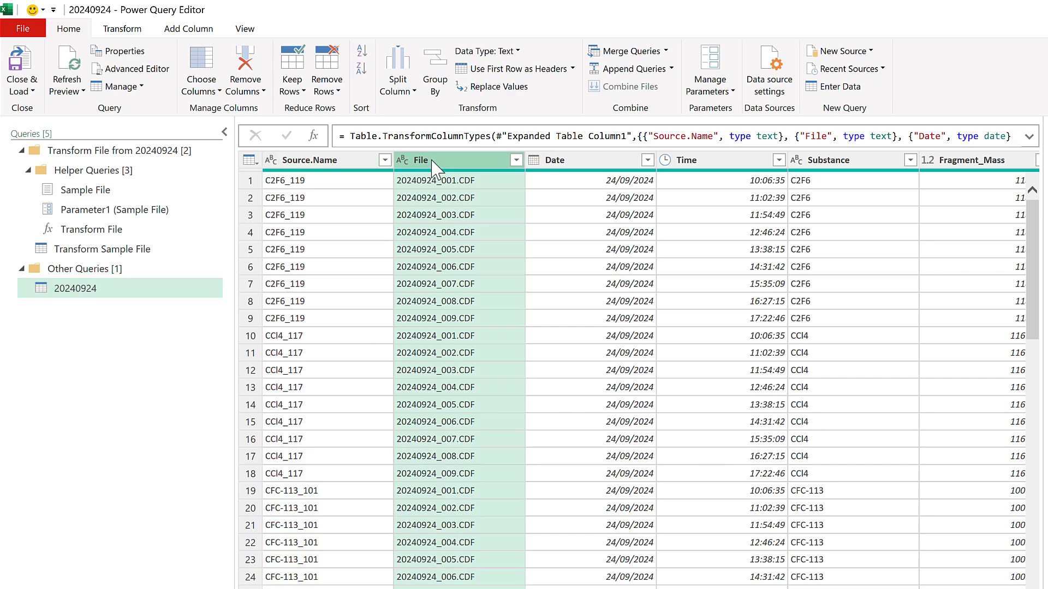
{"action": "left_click", "coordinate": [863, 160], "text": "ctrl"}
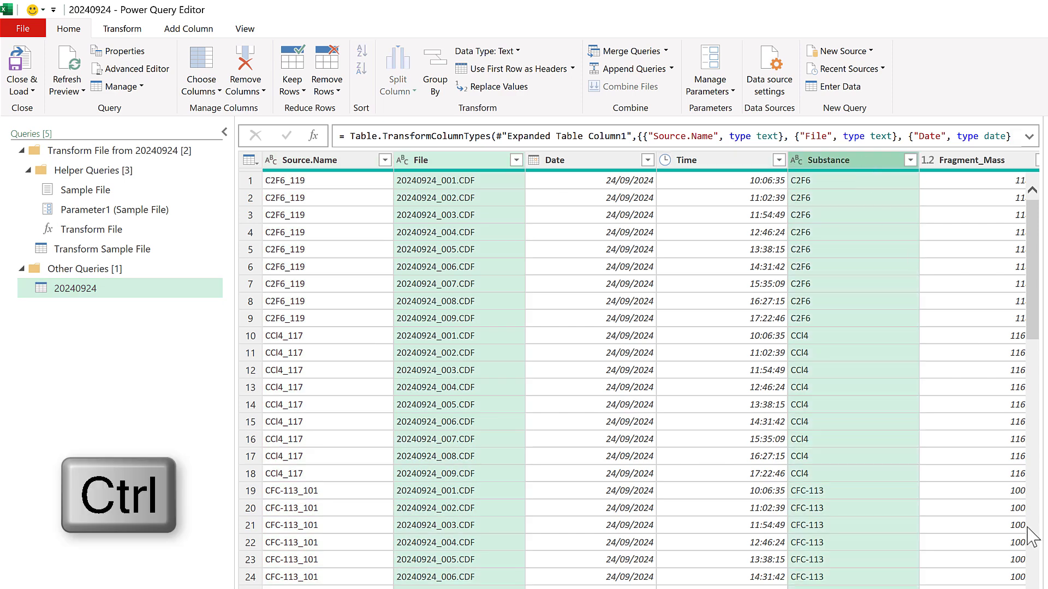
{"action": "scroll", "coordinate": [644, 377], "scroll_direction": "right", "scroll_amount": 10}
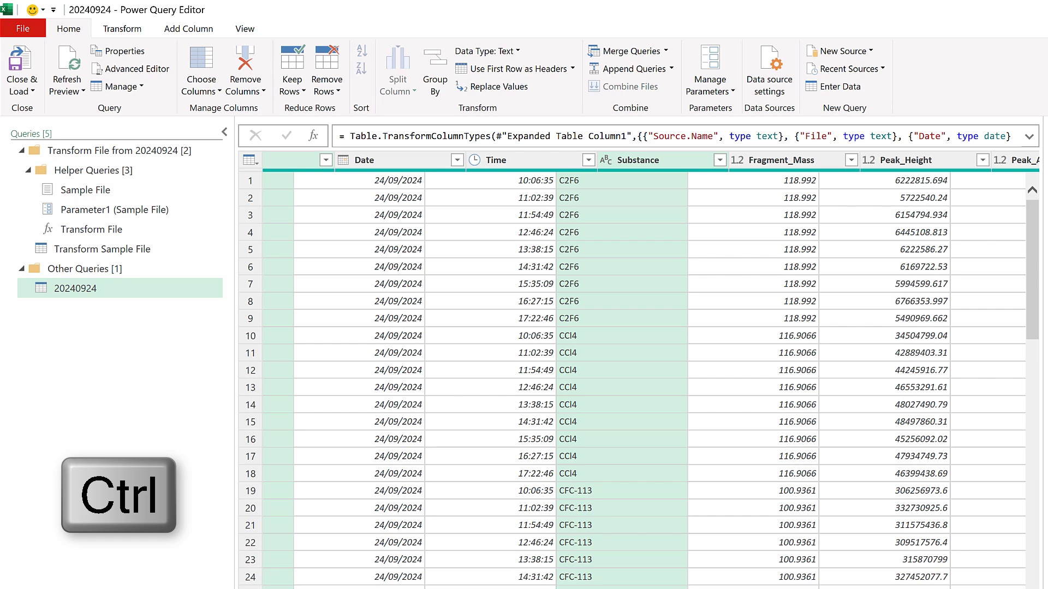
{"action": "left_click", "coordinate": [518, 160], "text": "ctrl"}
{"action": "left_click", "coordinate": [633, 160], "text": "ctrl"}
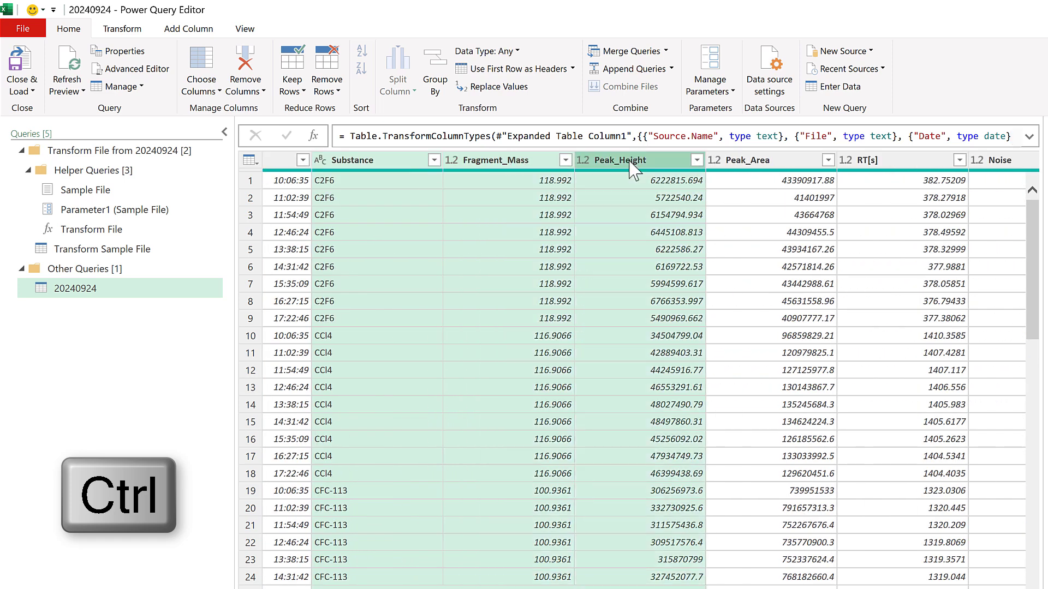
{"action": "left_click", "coordinate": [873, 160], "text": "ctrl"}
{"action": "scroll", "coordinate": [873, 164], "scroll_direction": "right", "scroll_amount": 3}
{"action": "scroll", "coordinate": [644, 377], "scroll_direction": "right", "scroll_amount": 2}
{"action": "left_click", "coordinate": [775, 159], "text": "ctrl"}
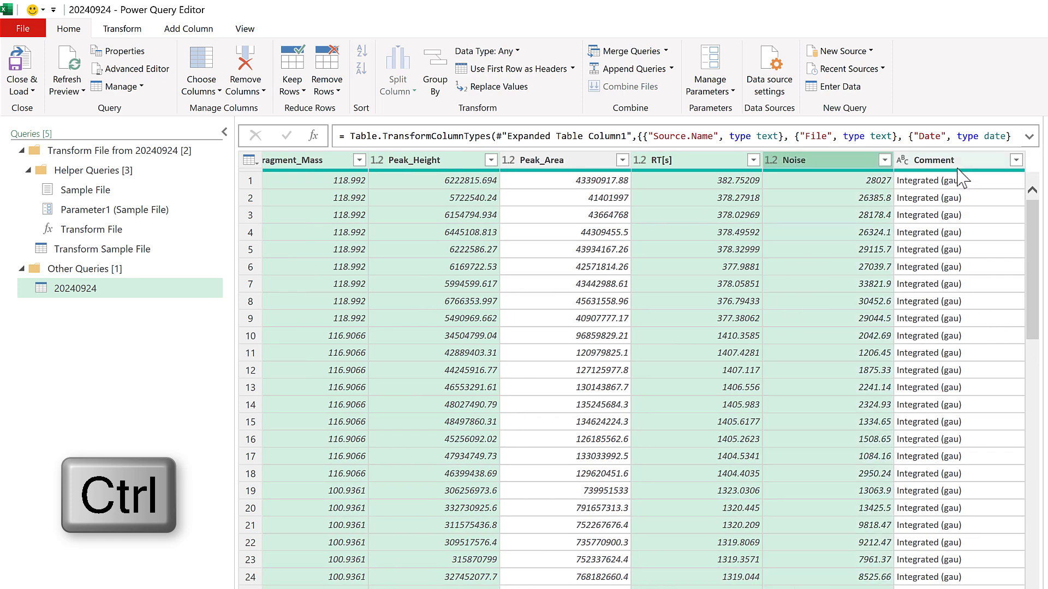
{"action": "left_click", "coordinate": [959, 164], "text": "ctrl"}
{"action": "key", "text": "Delete"}
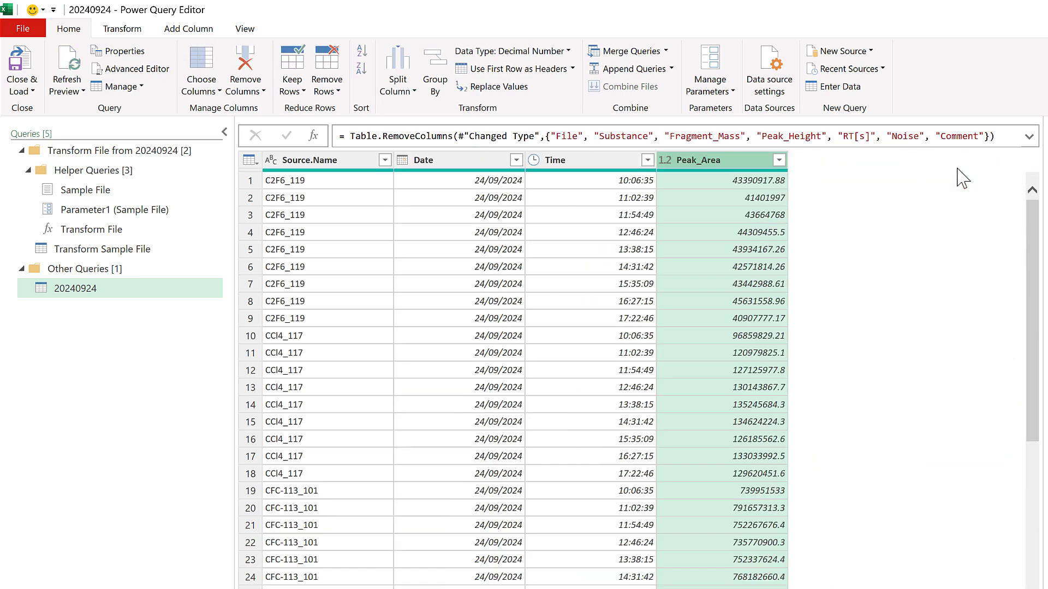
Step: Merge Date and Time with a Space separator into a new column named DateTime
{"action": "left_click", "coordinate": [434, 164]}
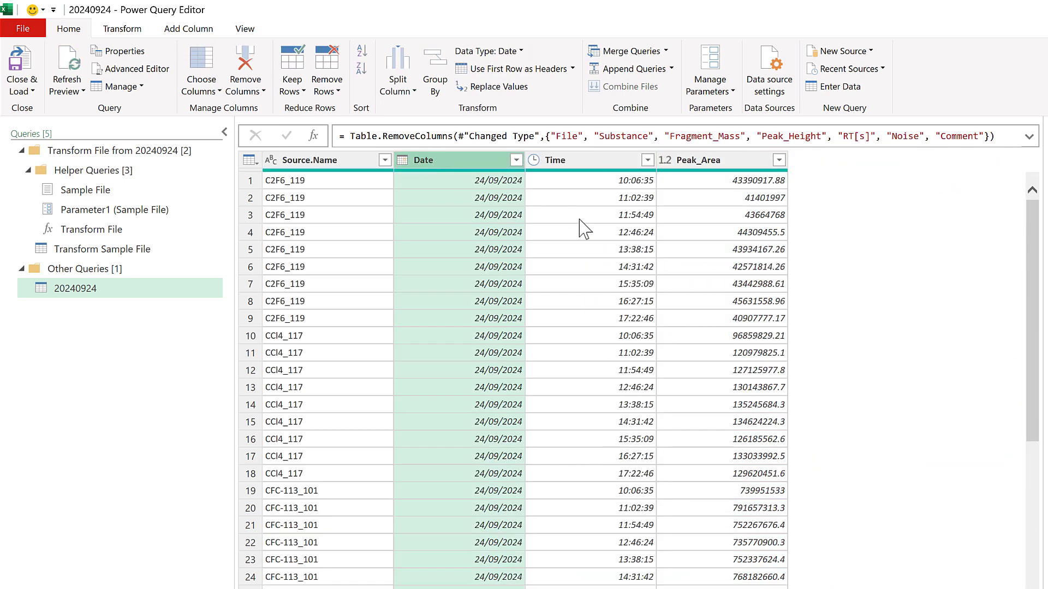
{"action": "left_click", "coordinate": [573, 164], "text": "ctrl"}
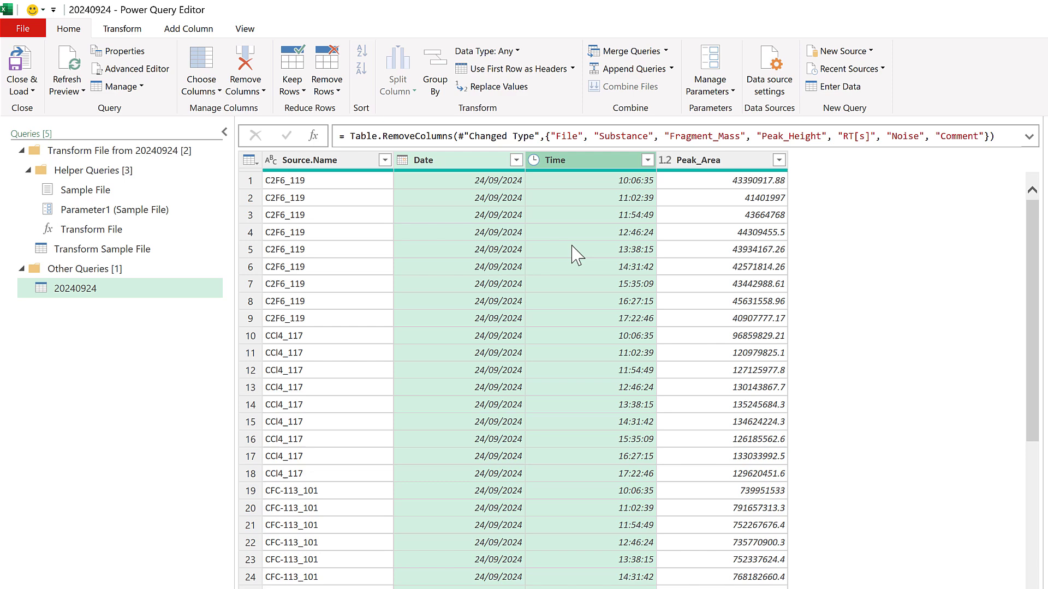
{"action": "left_click", "coordinate": [119, 30]}
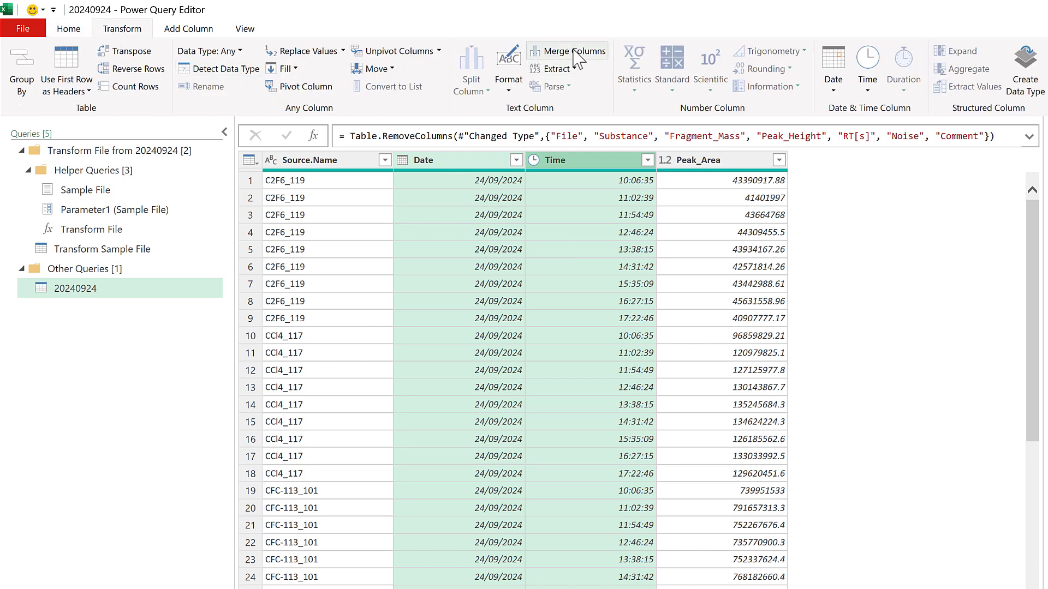
{"action": "left_click", "coordinate": [575, 52]}
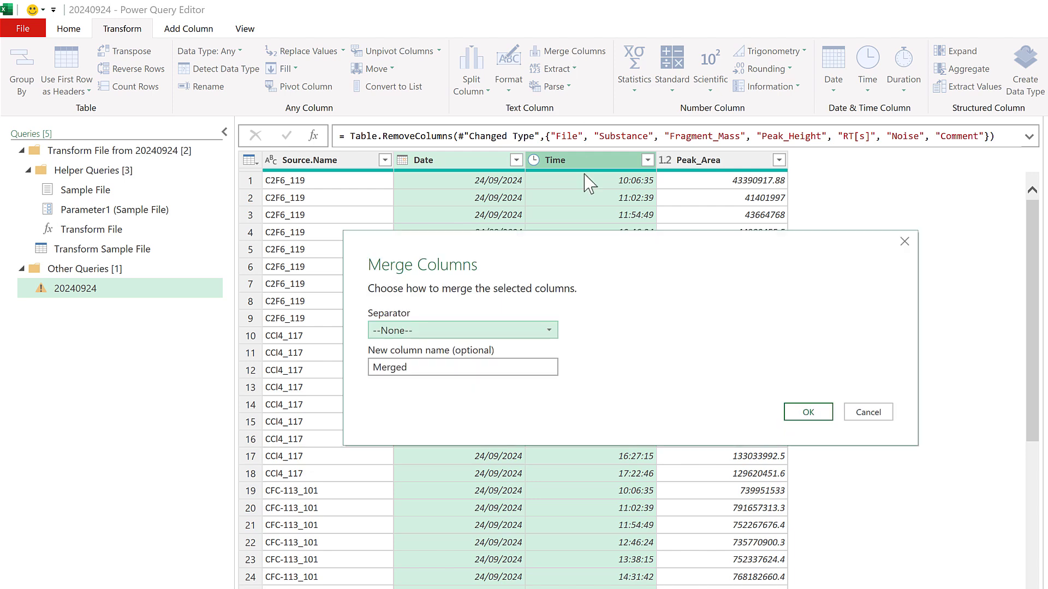
{"action": "left_click", "coordinate": [408, 330]}
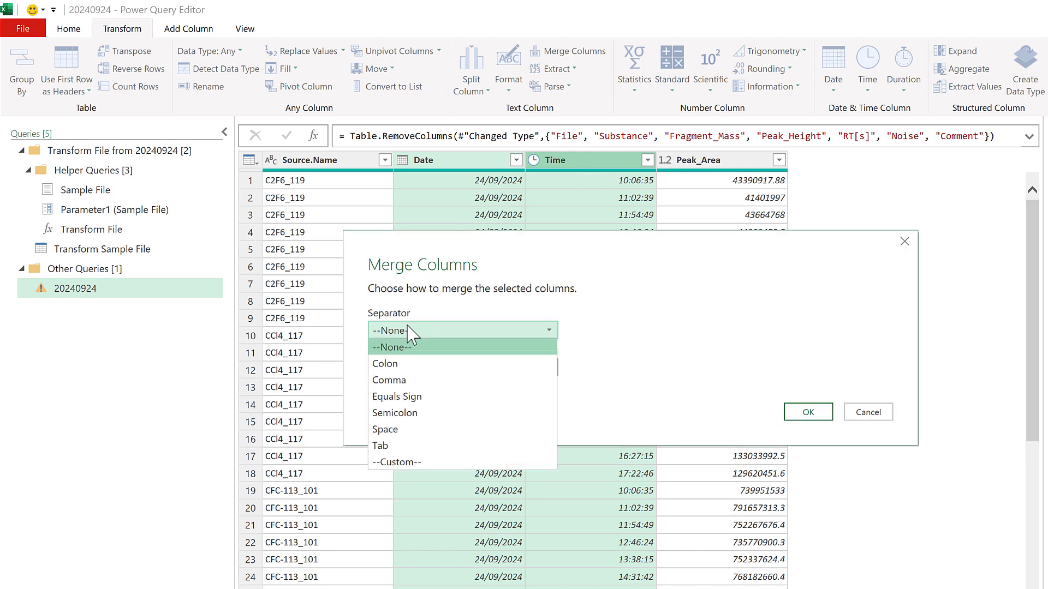
{"action": "left_click", "coordinate": [396, 431]}
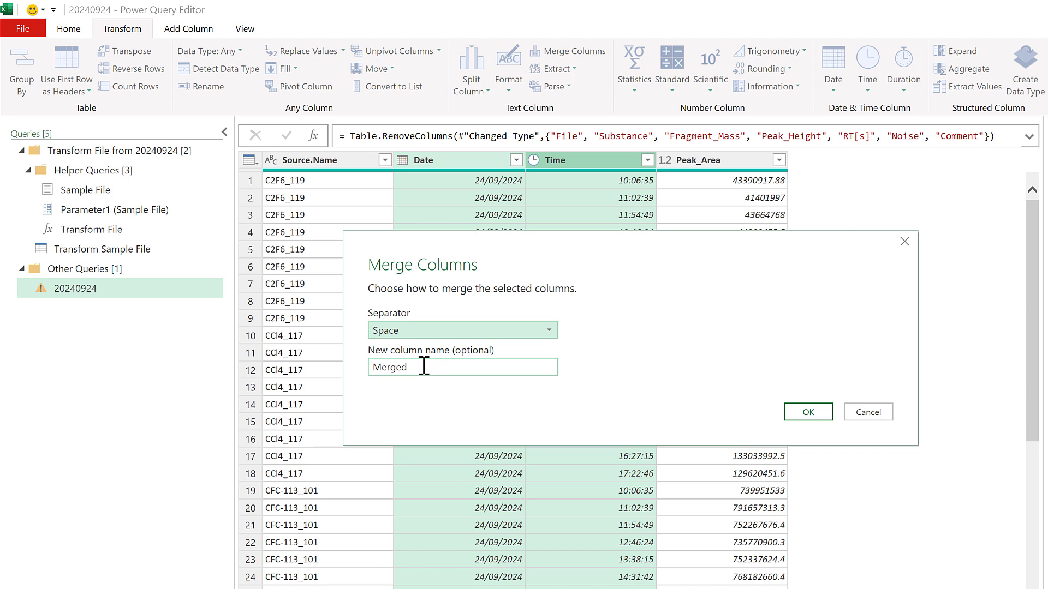
{"action": "left_click_drag", "start_coordinate": [423, 367], "coordinate": [364, 377]}
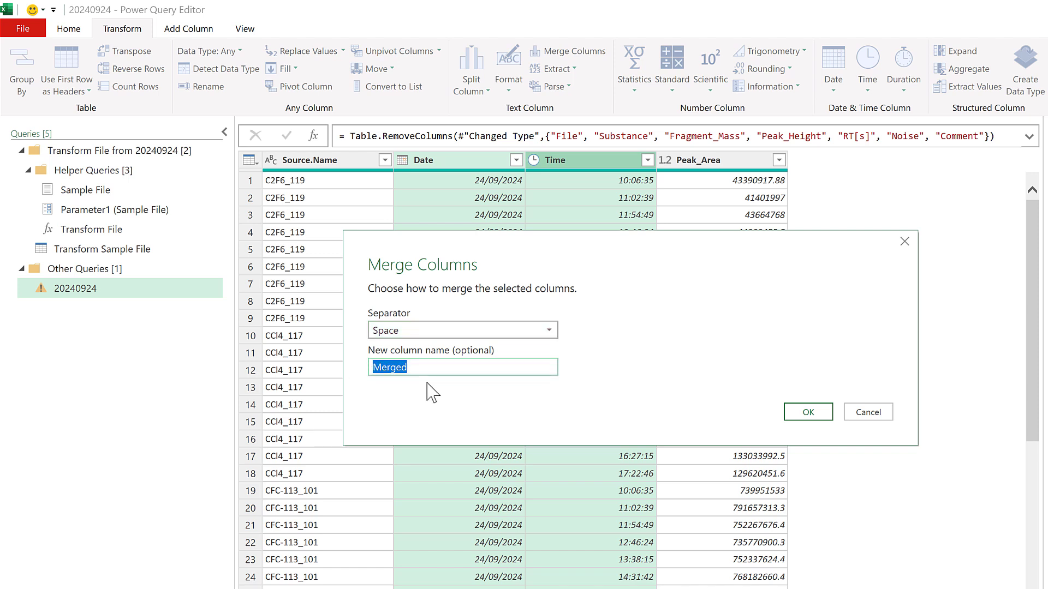
{"action": "type", "text": "DateTime"}
{"action": "left_click", "coordinate": [829, 416]}
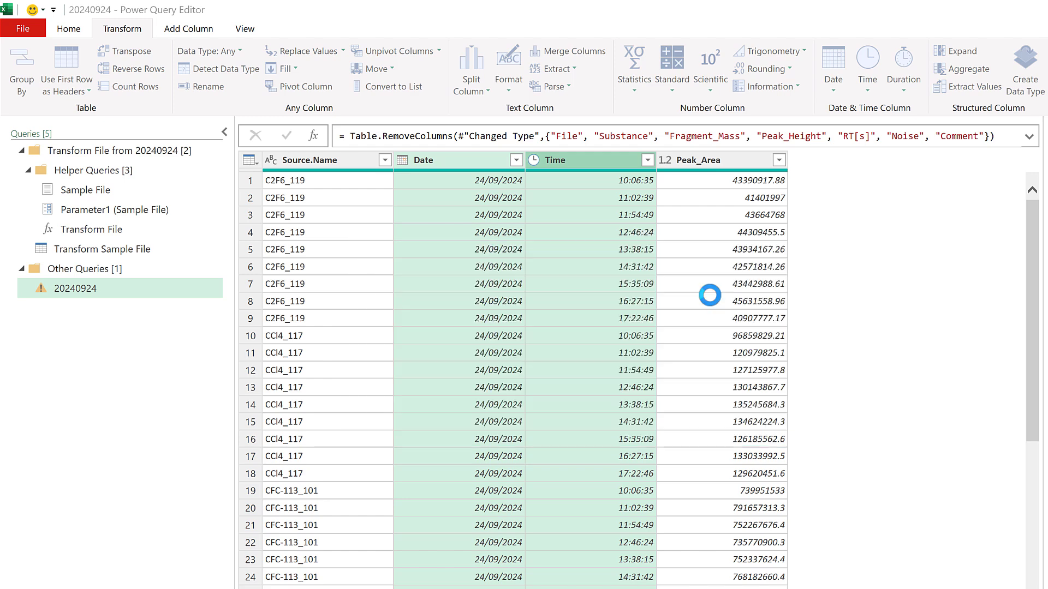
Step: Set the DateTime column's data type to Date/Time
{"action": "left_click", "coordinate": [457, 161]}
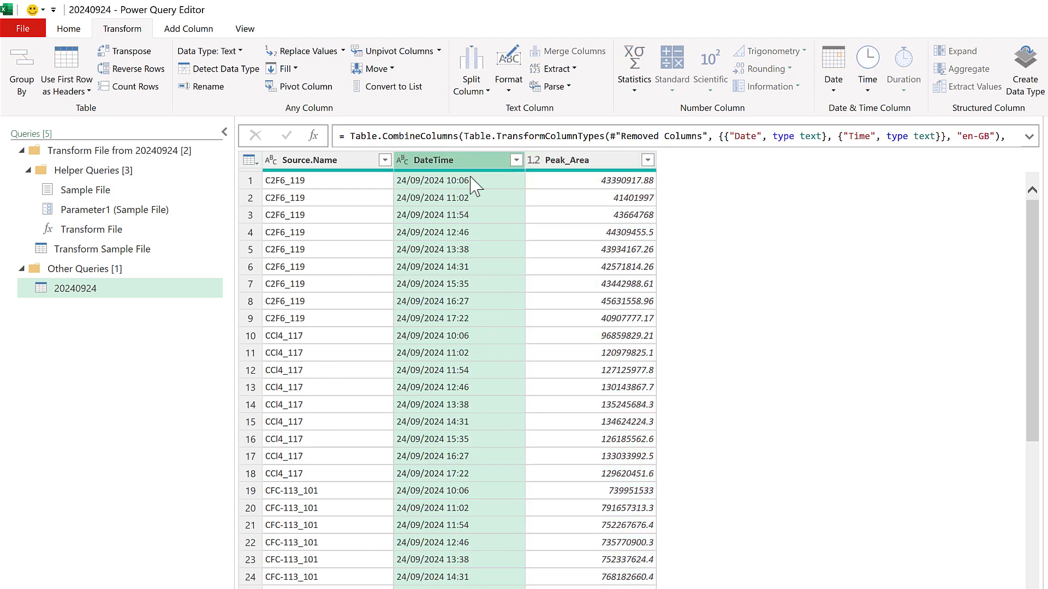
{"action": "left_click", "coordinate": [402, 159]}
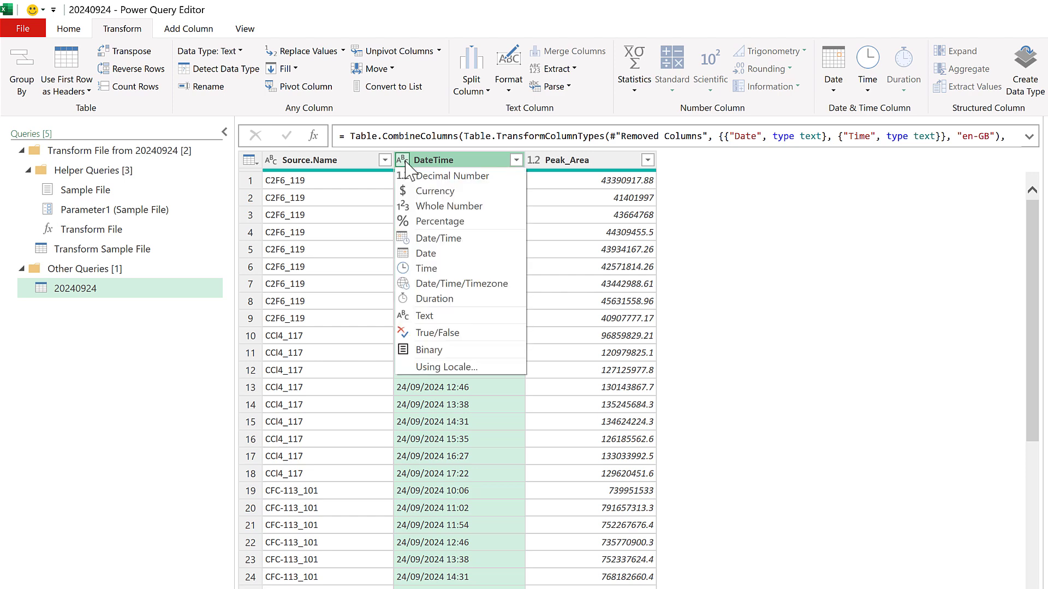
{"action": "left_click", "coordinate": [480, 249]}
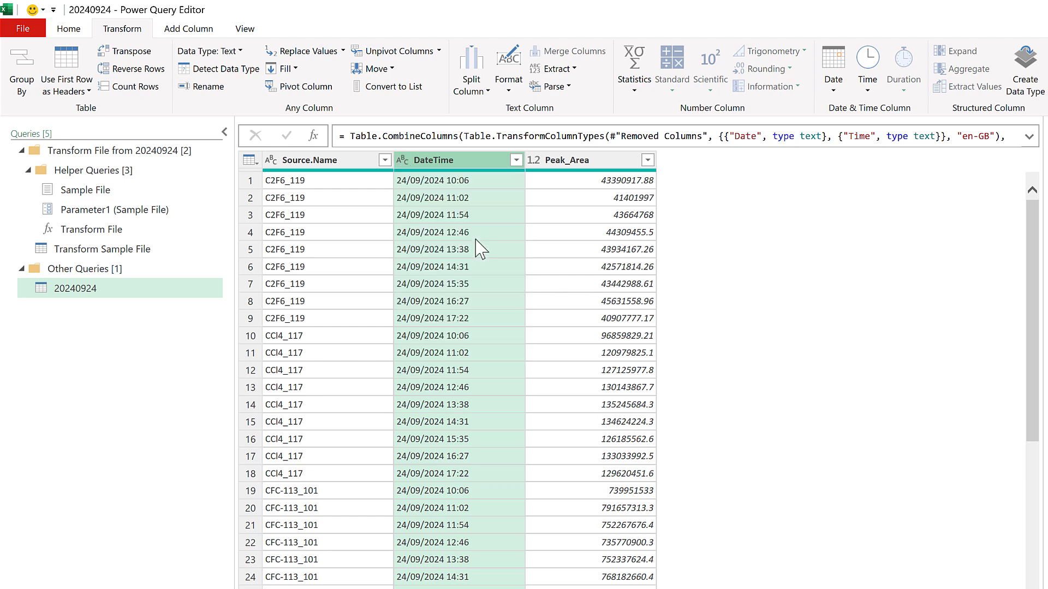
Step: Pivot the Source.Name column with Peak_Area as the values column
{"action": "left_click", "coordinate": [345, 163]}
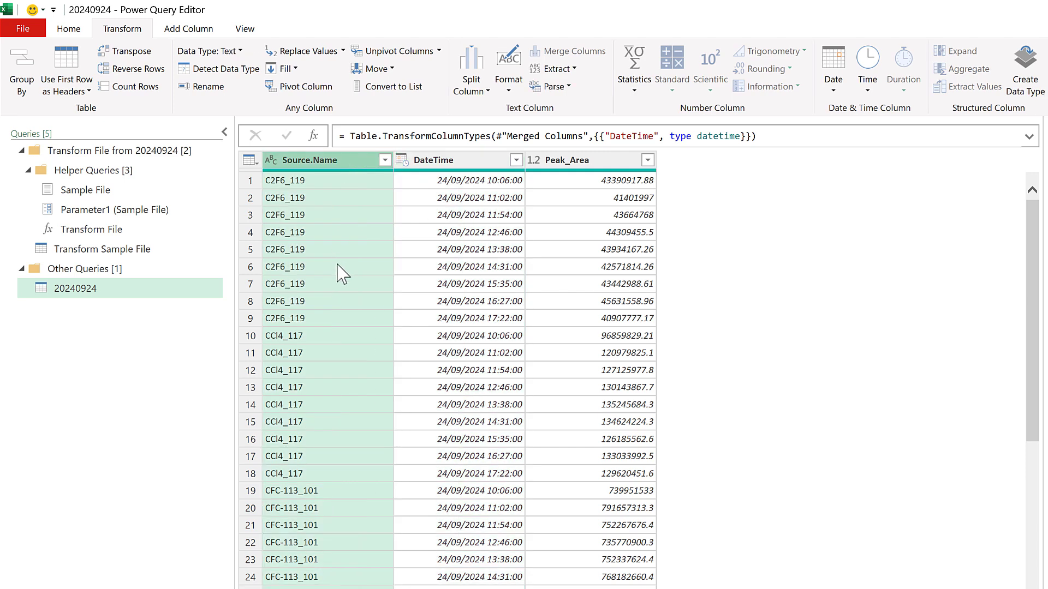
{"action": "left_click", "coordinate": [323, 86]}
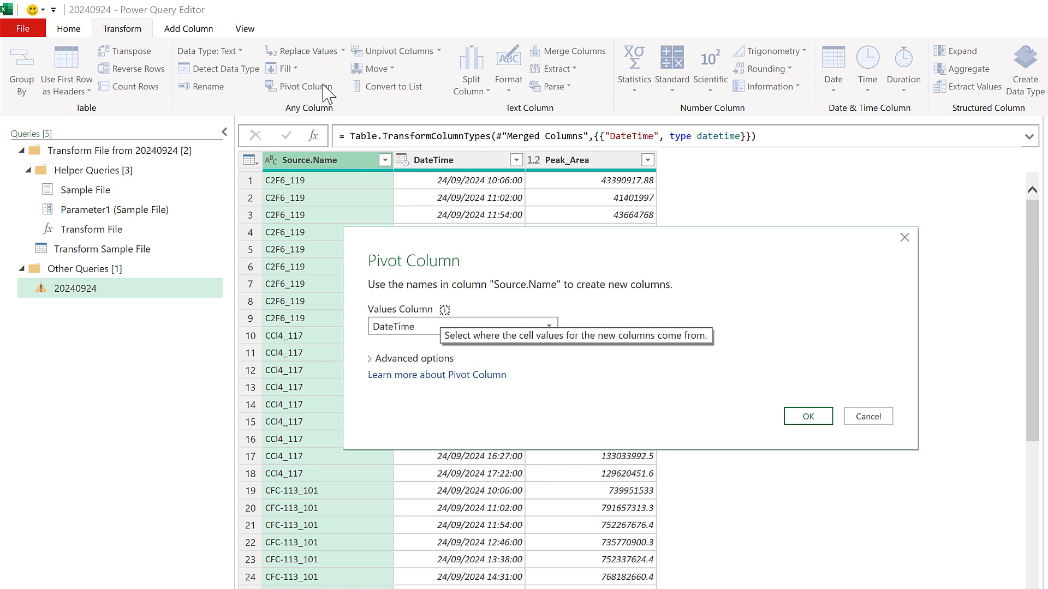
{"action": "left_click", "coordinate": [410, 326]}
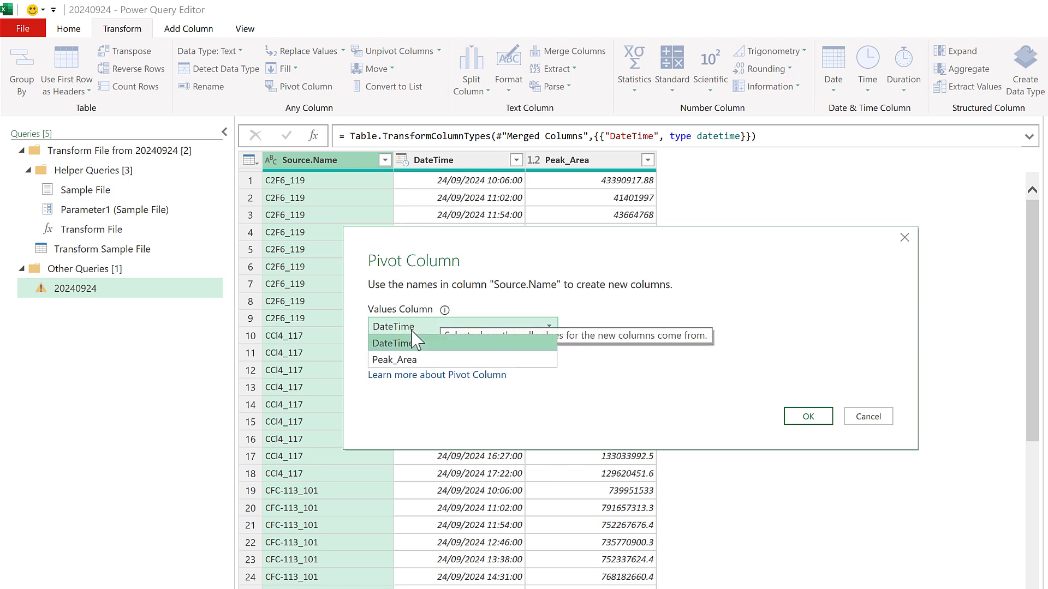
{"action": "left_click", "coordinate": [424, 361]}
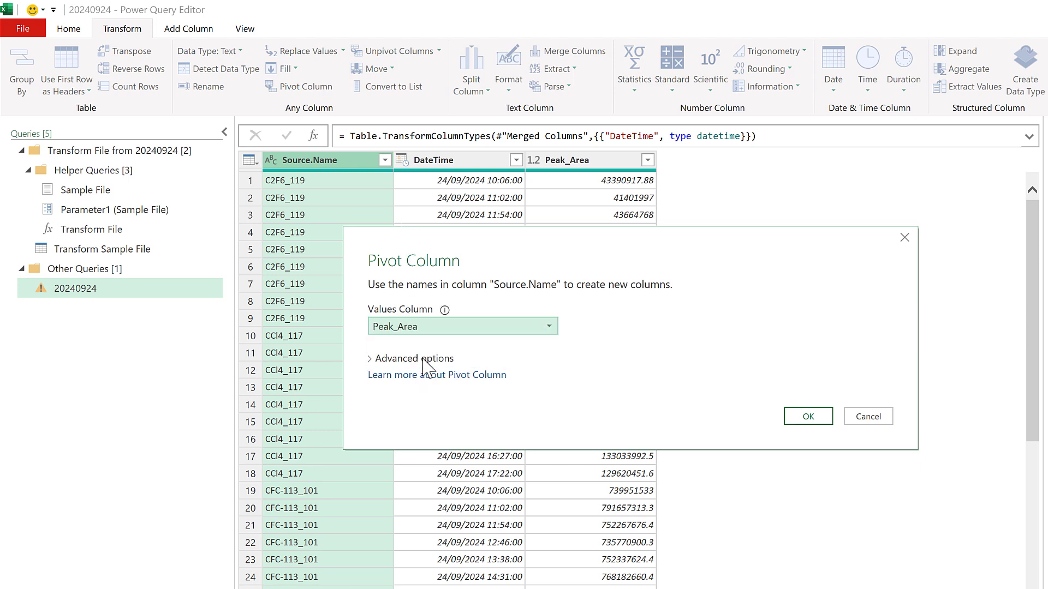
{"action": "left_click", "coordinate": [808, 416]}
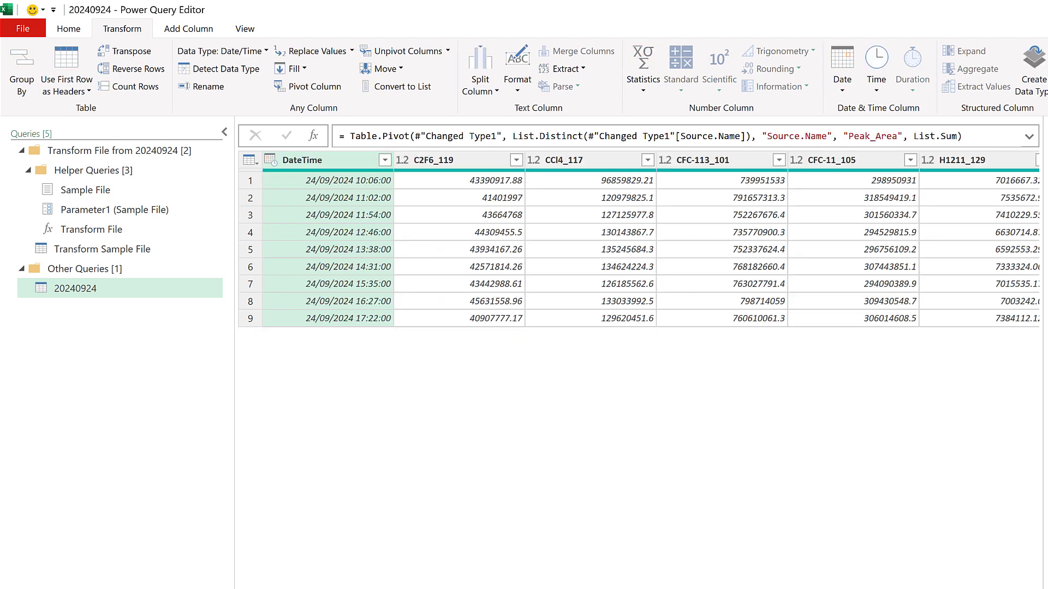
{"action": "scroll", "coordinate": [653, 241], "scroll_direction": "right", "scroll_amount": 5}
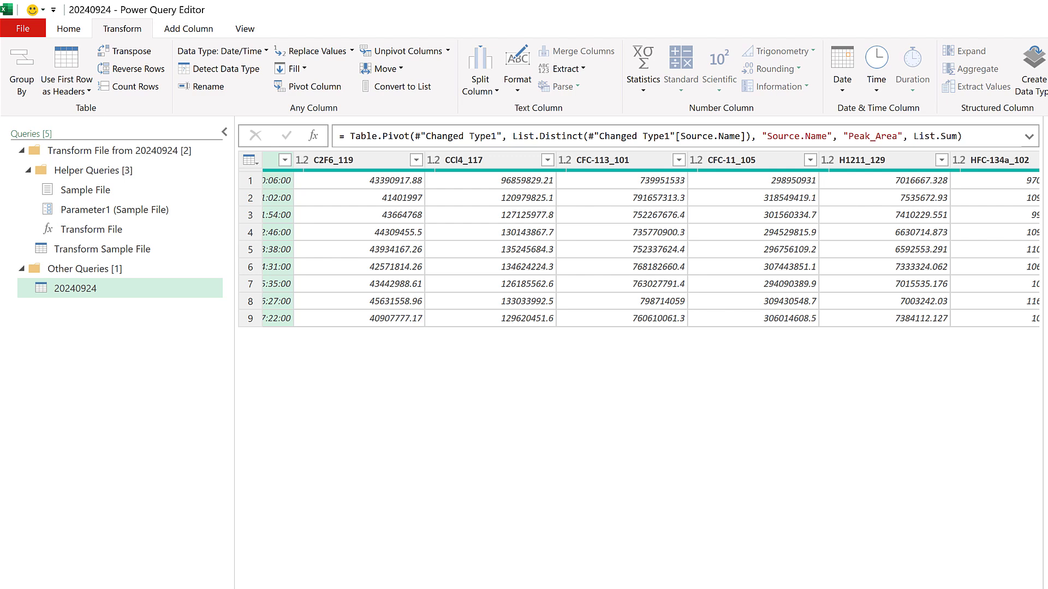
{"action": "scroll", "coordinate": [653, 240], "scroll_direction": "right", "scroll_amount": 3}
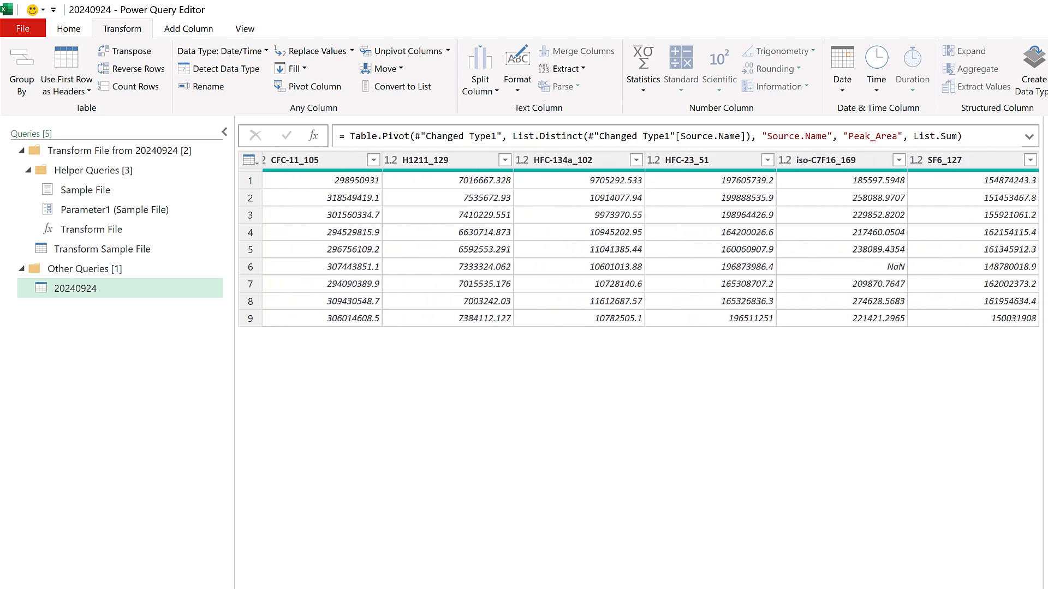
{"action": "scroll", "coordinate": [653, 240], "scroll_direction": "left", "scroll_amount": 8}
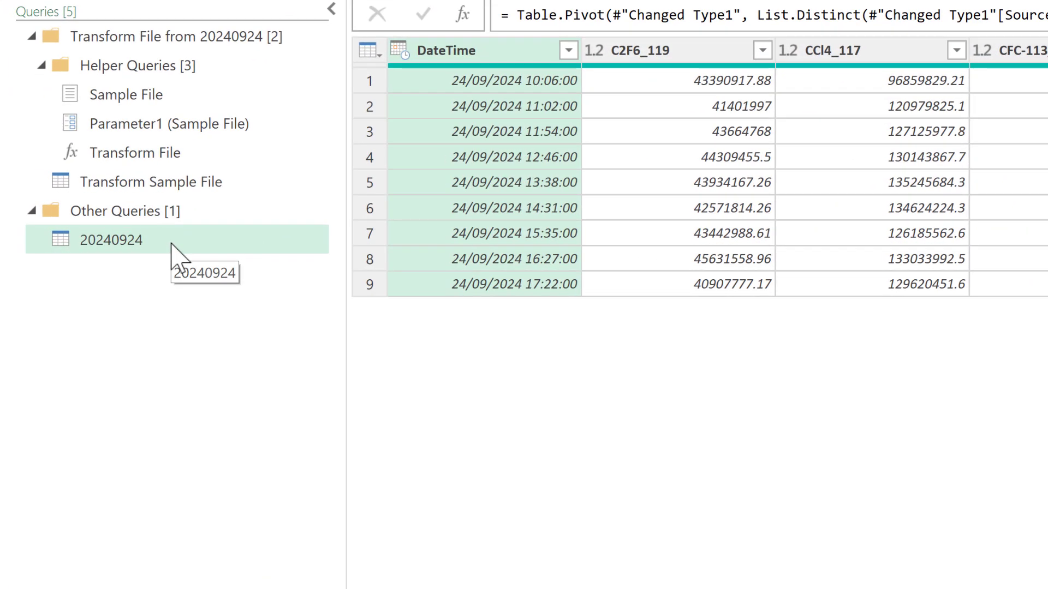
Step: Duplicate the 20240924 query and change the copy's name in Query Settings to 20240926
{"action": "right_click", "coordinate": [171, 244]}
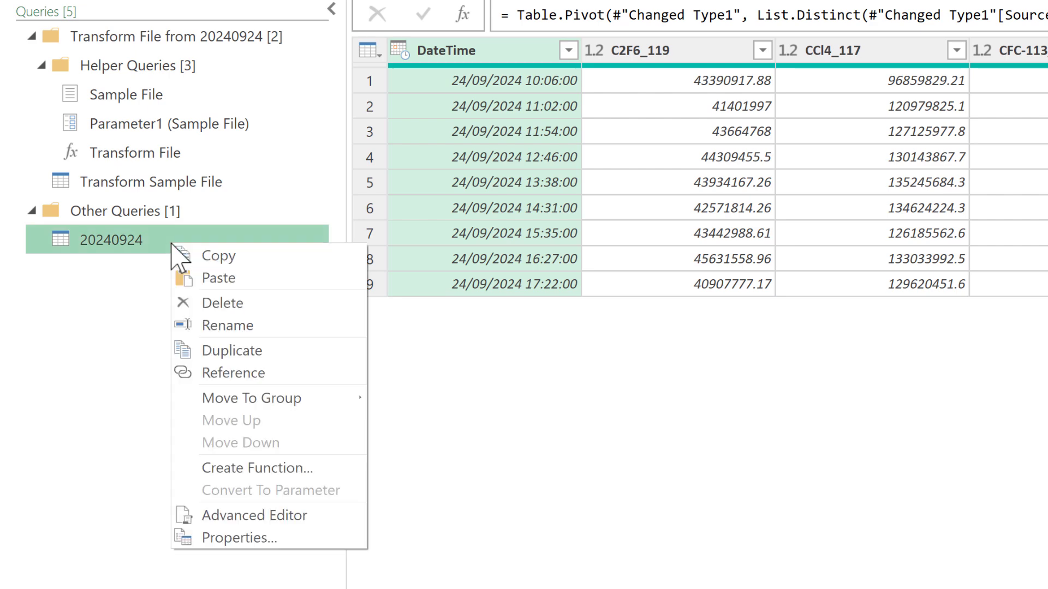
{"action": "left_click", "coordinate": [266, 354]}
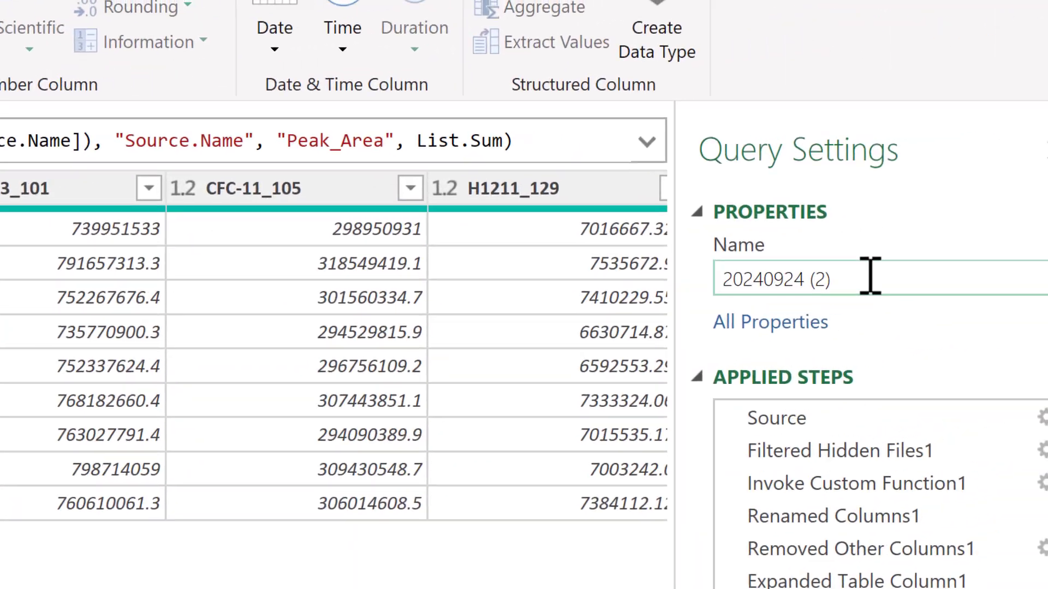
{"action": "left_click", "coordinate": [827, 293]}
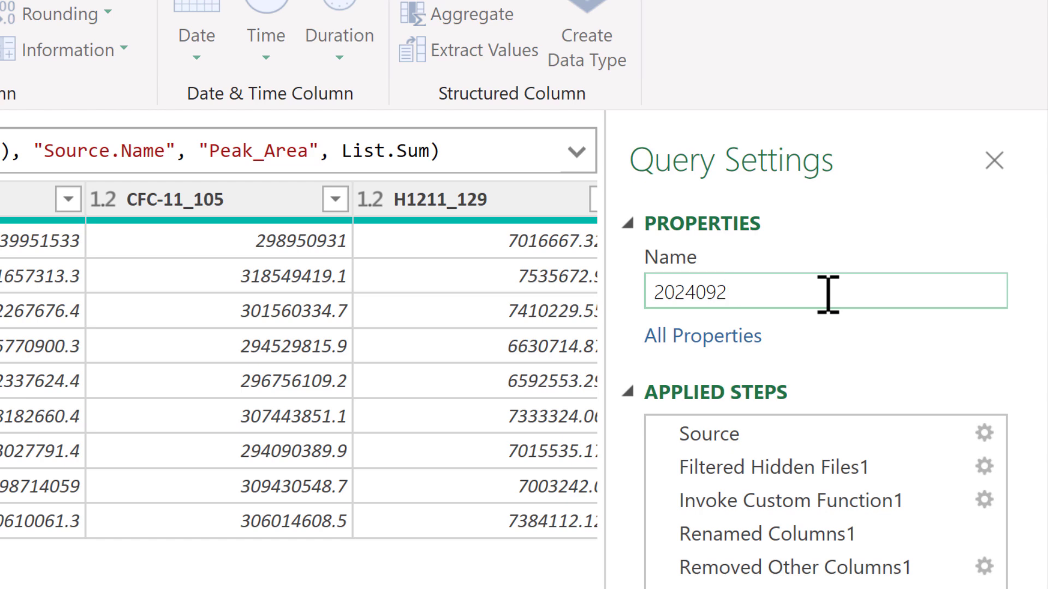
{"action": "type", "text": "6"}
{"action": "key", "text": "Return"}
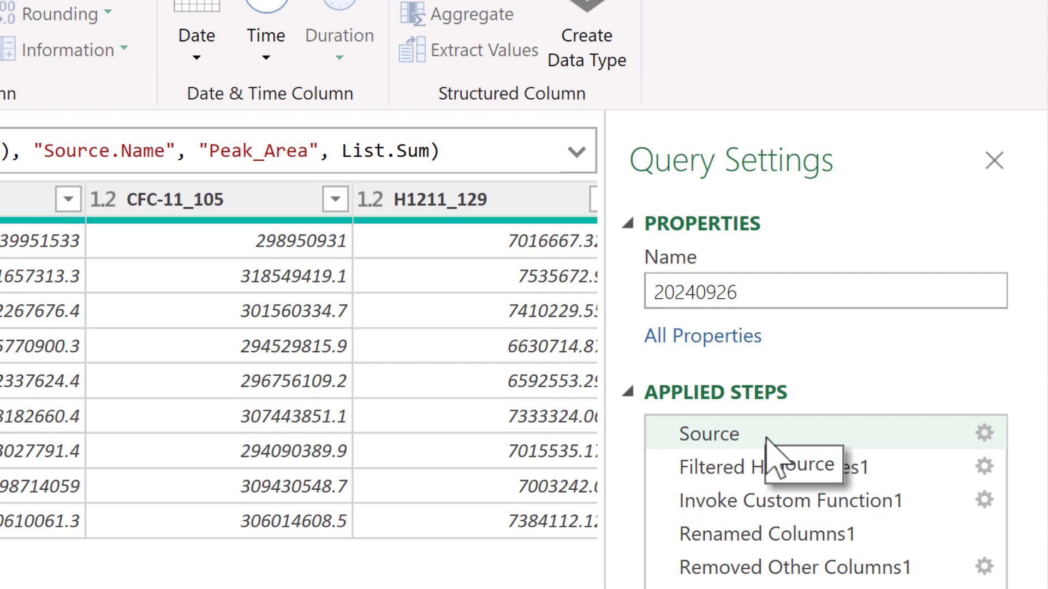
Step: Edit the Source step's Folder.Files path from 20240924 to 20240926, then view the Pivoted Column step
{"action": "left_click", "coordinate": [766, 438]}
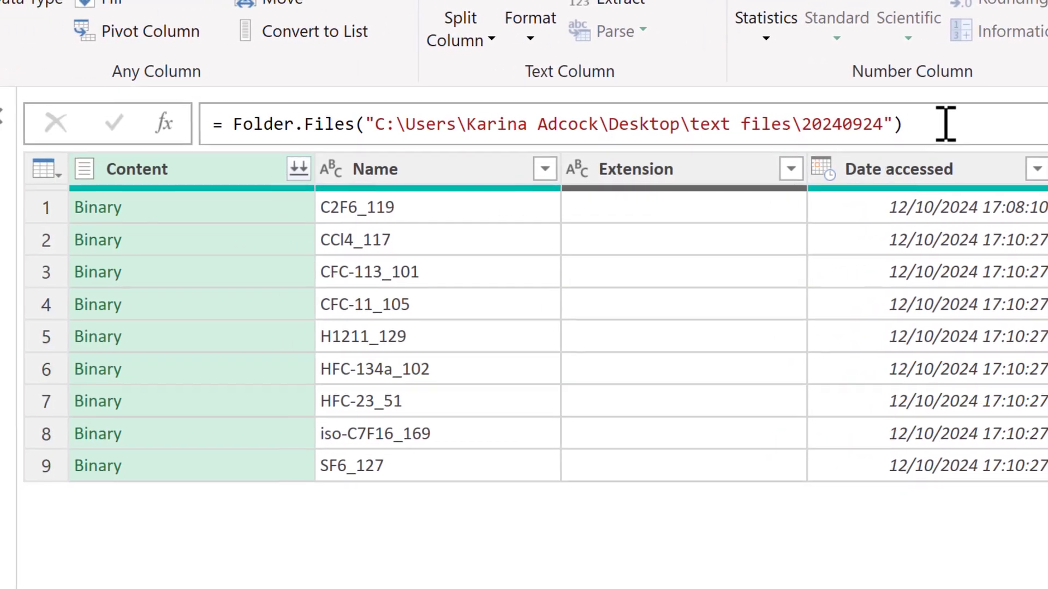
{"action": "left_click", "coordinate": [601, 131]}
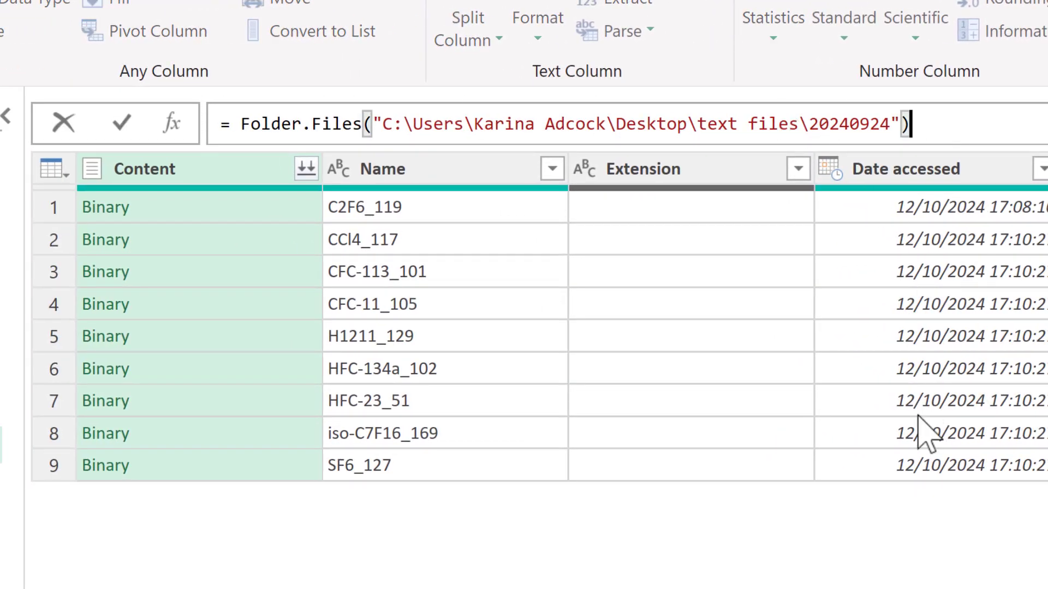
{"action": "left_click", "coordinate": [893, 124]}
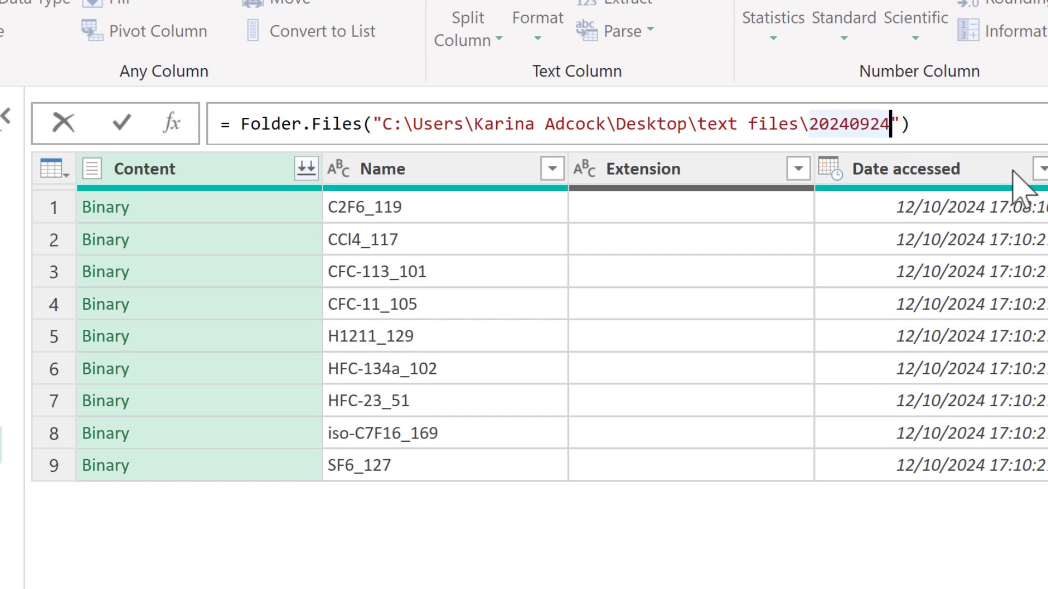
{"action": "key", "text": "BackSpace"}
{"action": "type", "text": "6"}
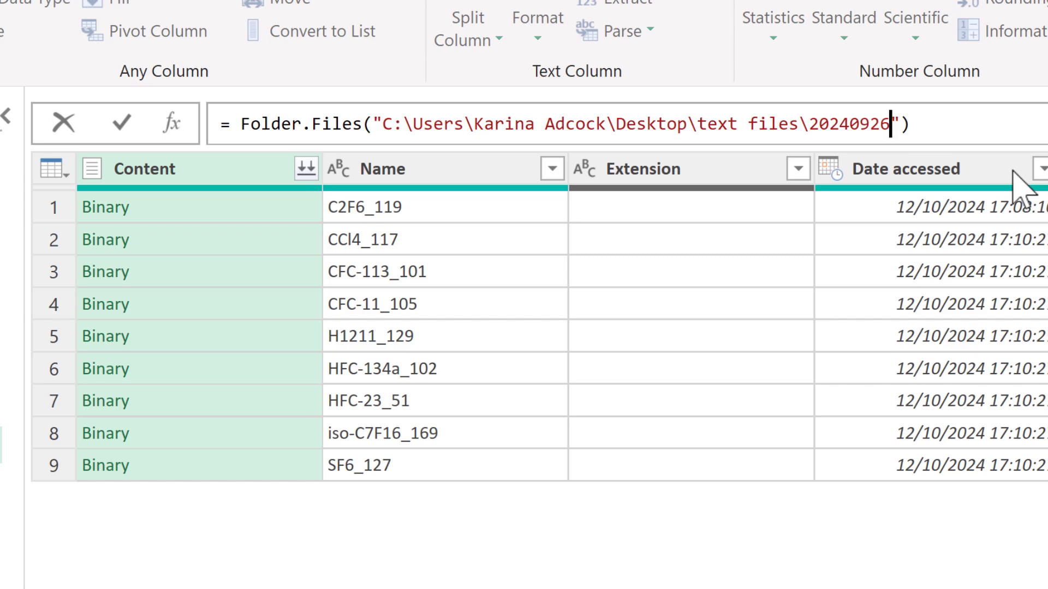
{"action": "key", "text": "Return"}
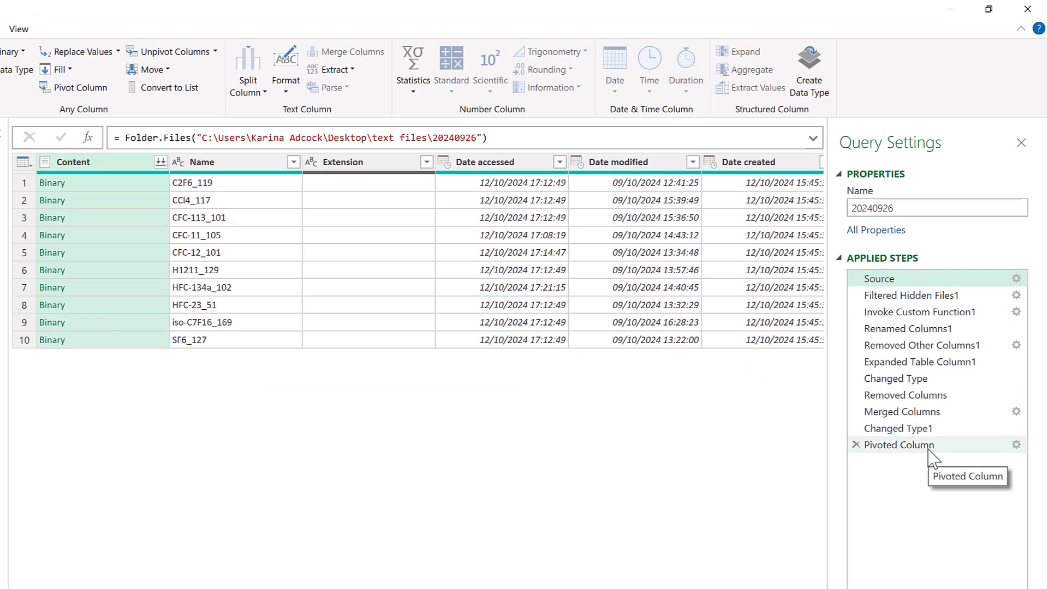
{"action": "left_click", "coordinate": [928, 448]}
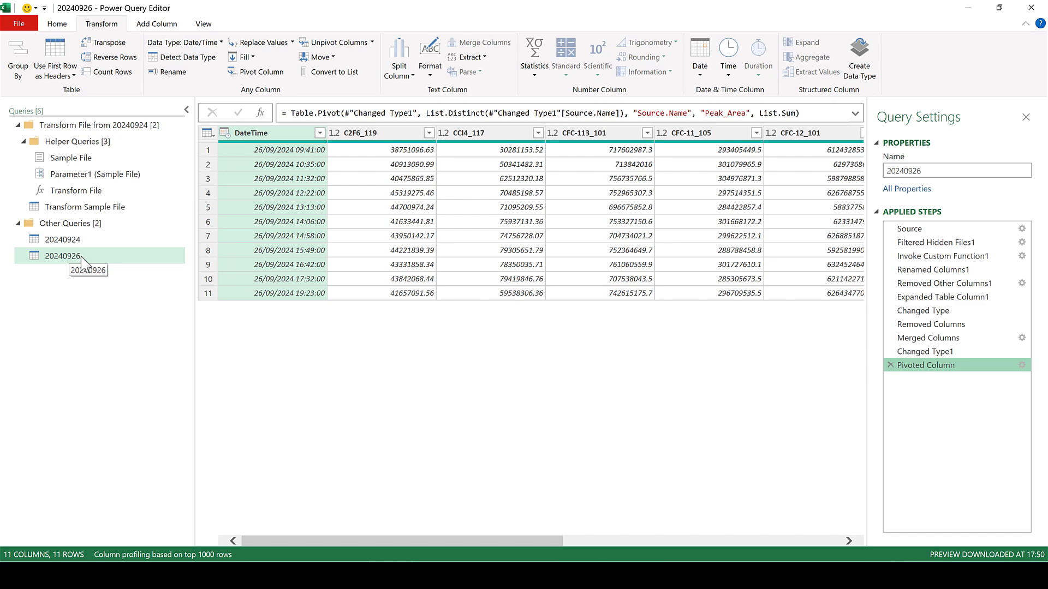
Step: Duplicate the 20240926 query
{"action": "left_click", "coordinate": [82, 257]}
{"action": "right_click", "coordinate": [83, 261]}
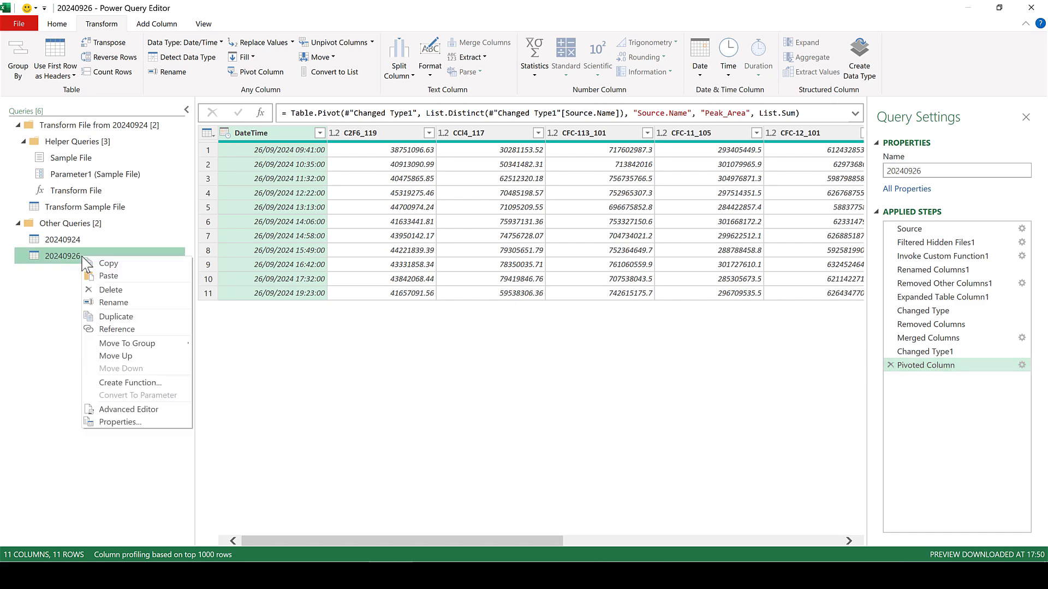
{"action": "left_click", "coordinate": [148, 317]}
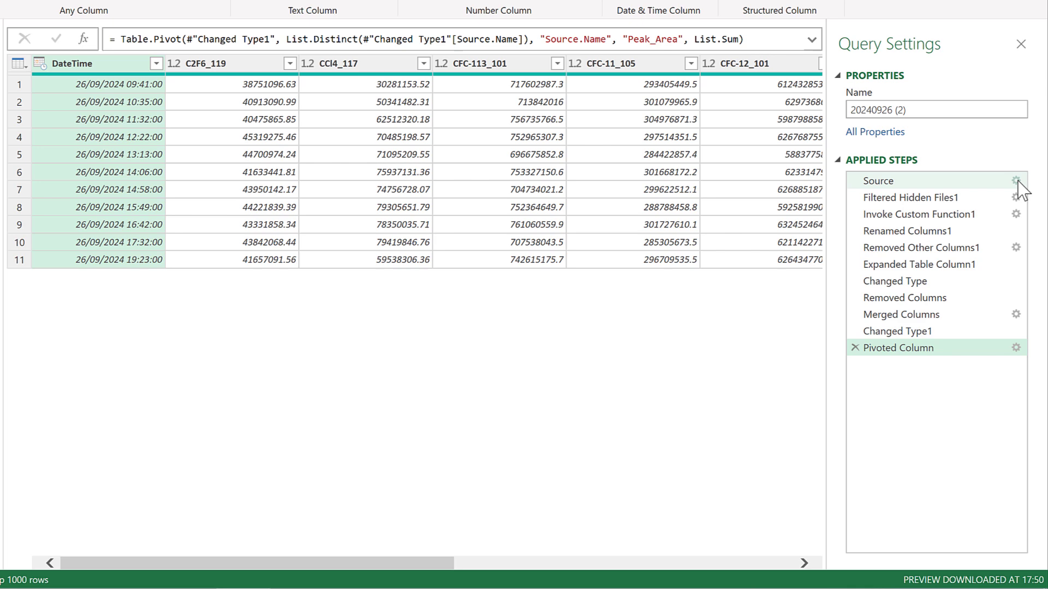
Step: Repoint the copy's Source step to the 20240930 folder
{"action": "left_click", "coordinate": [1015, 180]}
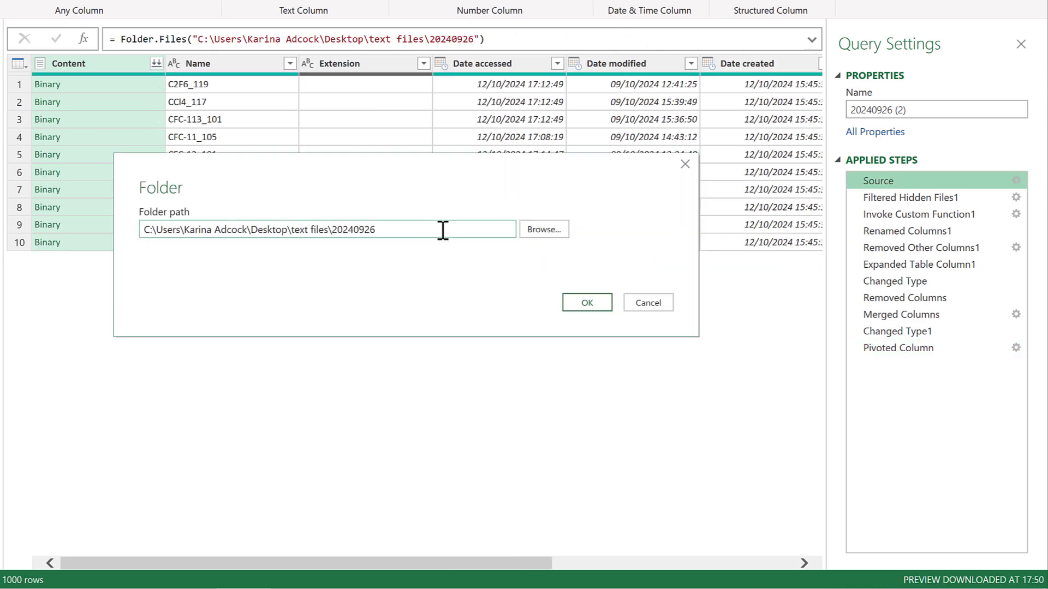
{"action": "left_click", "coordinate": [557, 228]}
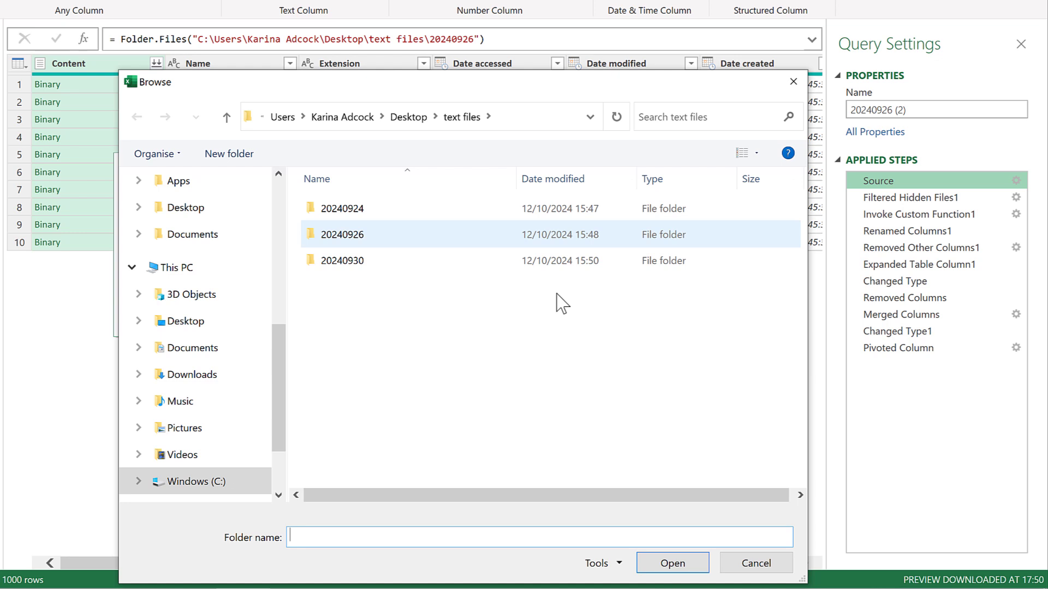
{"action": "left_click", "coordinate": [402, 257]}
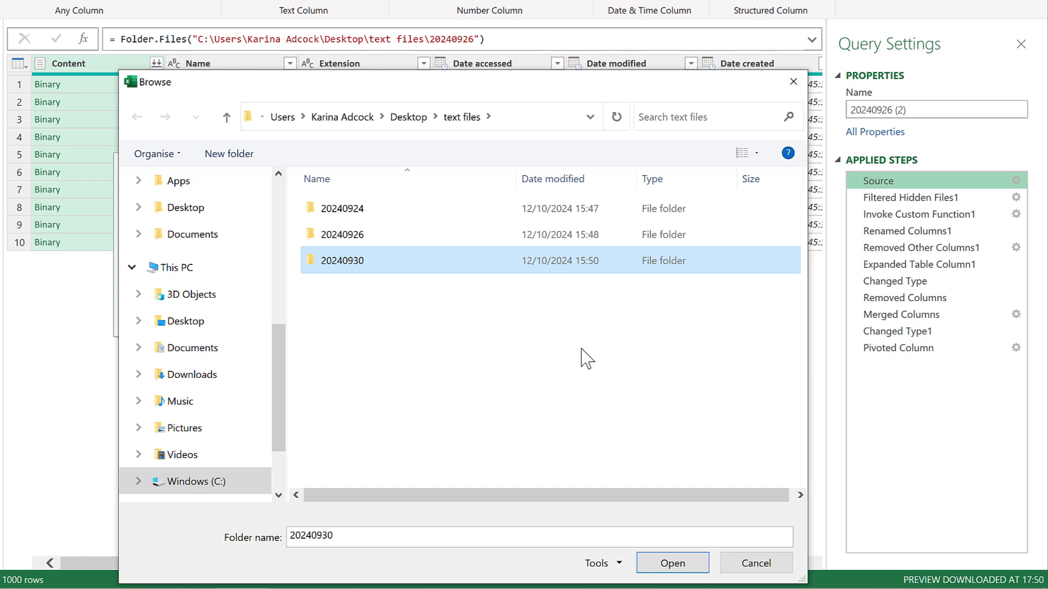
{"action": "left_click", "coordinate": [663, 566]}
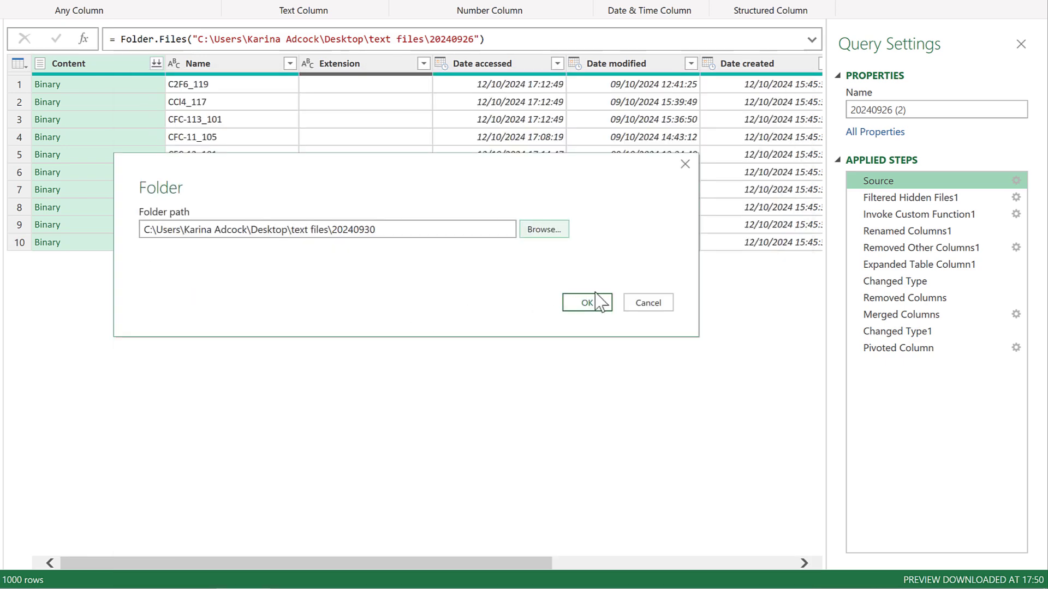
{"action": "left_click", "coordinate": [587, 303]}
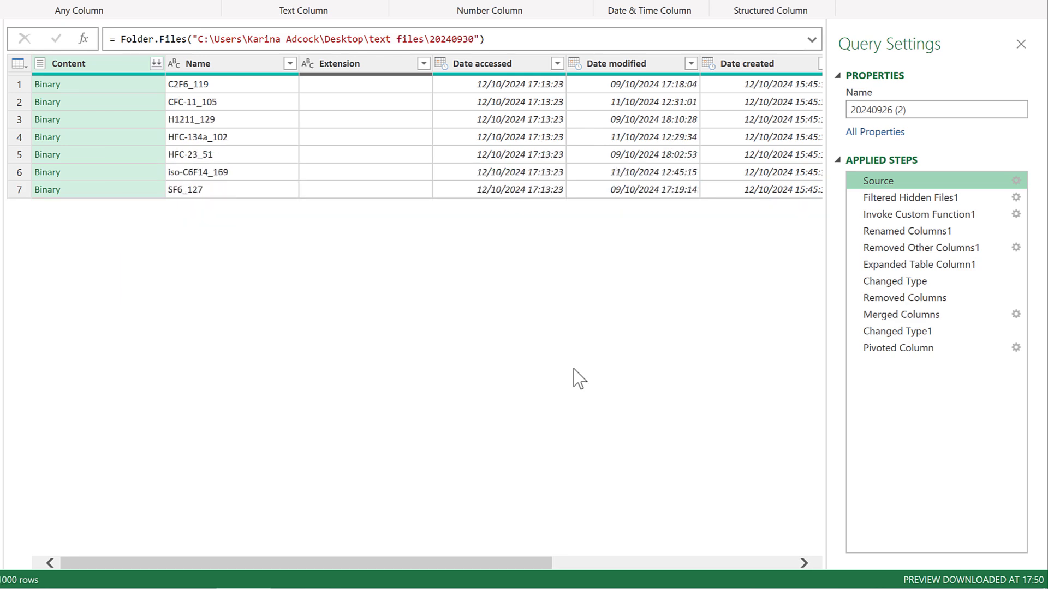
Step: Rename the query 20240926 (2) to 20240930 in Query Settings
{"action": "left_click", "coordinate": [933, 106]}
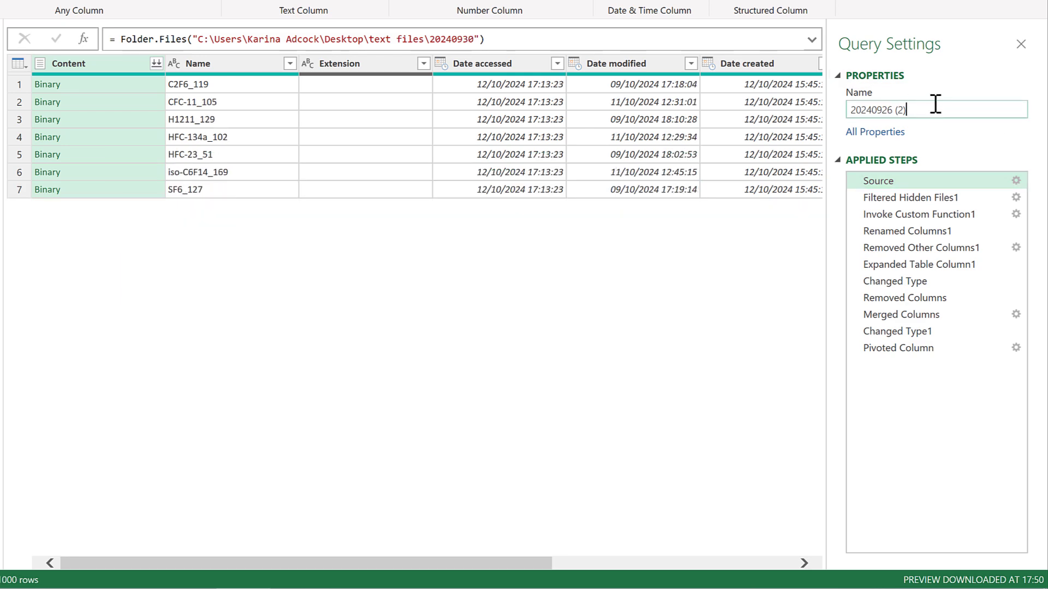
{"action": "triple_click", "coordinate": [887, 112]}
{"action": "left_click", "coordinate": [904, 107]}
{"action": "key", "text": "BackSpace"}
{"action": "key", "text": "BackSpace"}
{"action": "key", "text": "BackSpace"}
{"action": "key", "text": "BackSpace"}
{"action": "key", "text": "BackSpace"}
{"action": "type", "text": "30"}
{"action": "key", "text": "Return"}
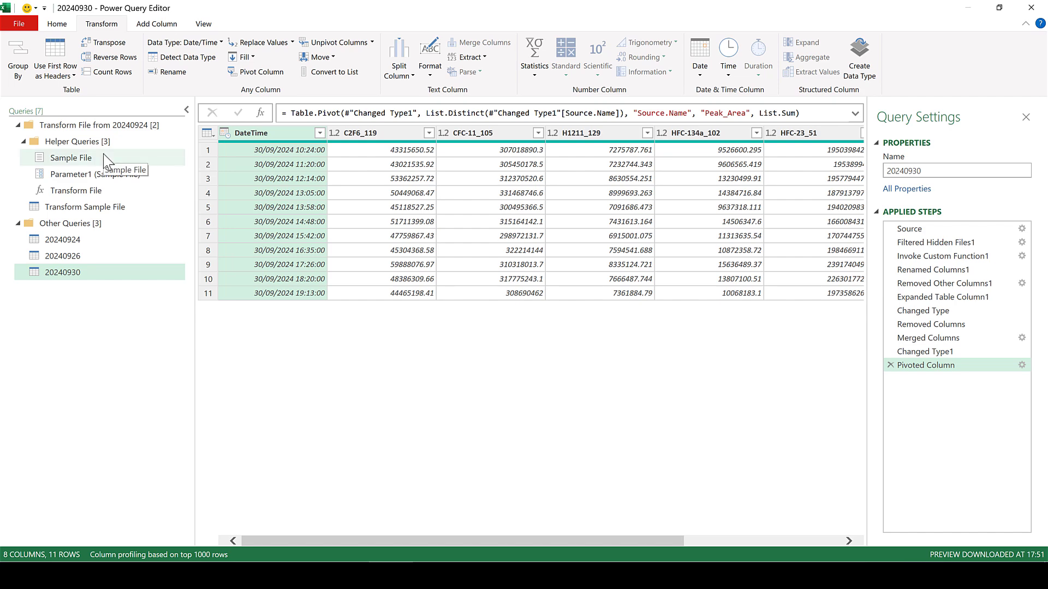
Step: Review the Sample File source folder, then the 20240924 and 20240926 pivoted tables
{"action": "left_click", "coordinate": [104, 157]}
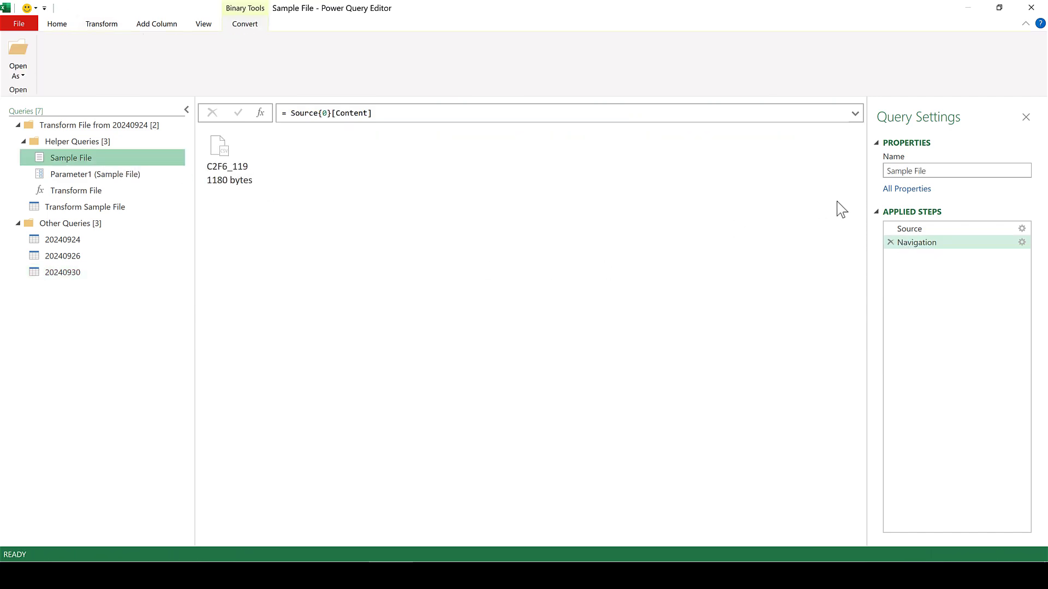
{"action": "left_click", "coordinate": [910, 230]}
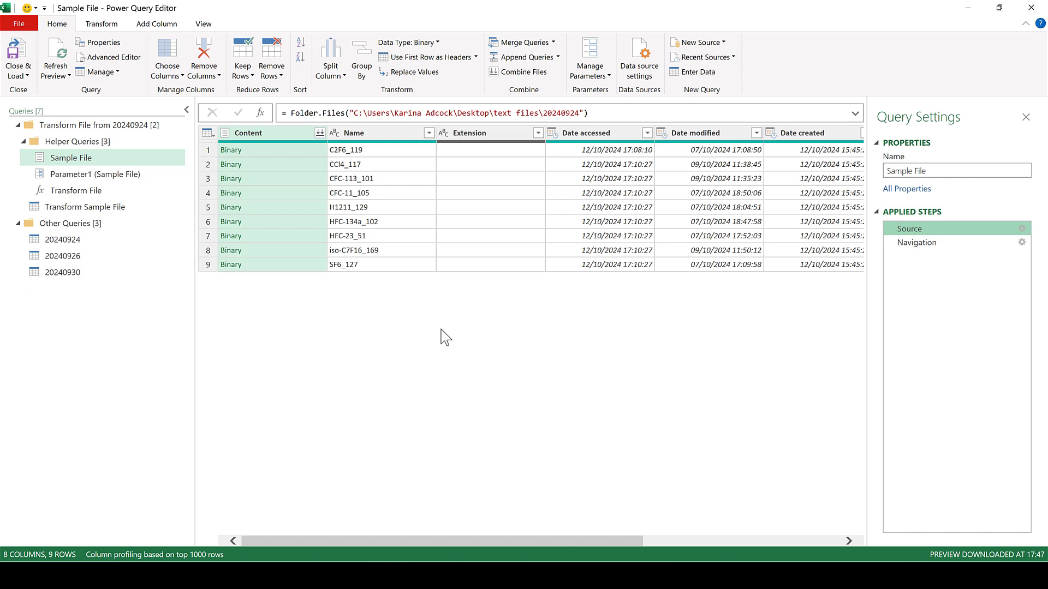
{"action": "left_click", "coordinate": [115, 241]}
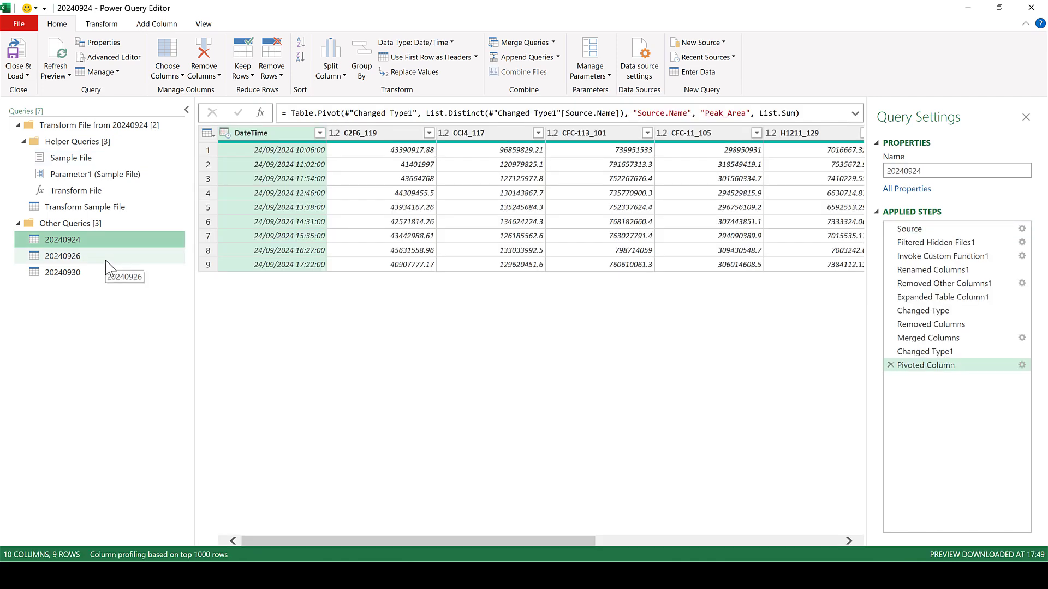
{"action": "left_click", "coordinate": [108, 257]}
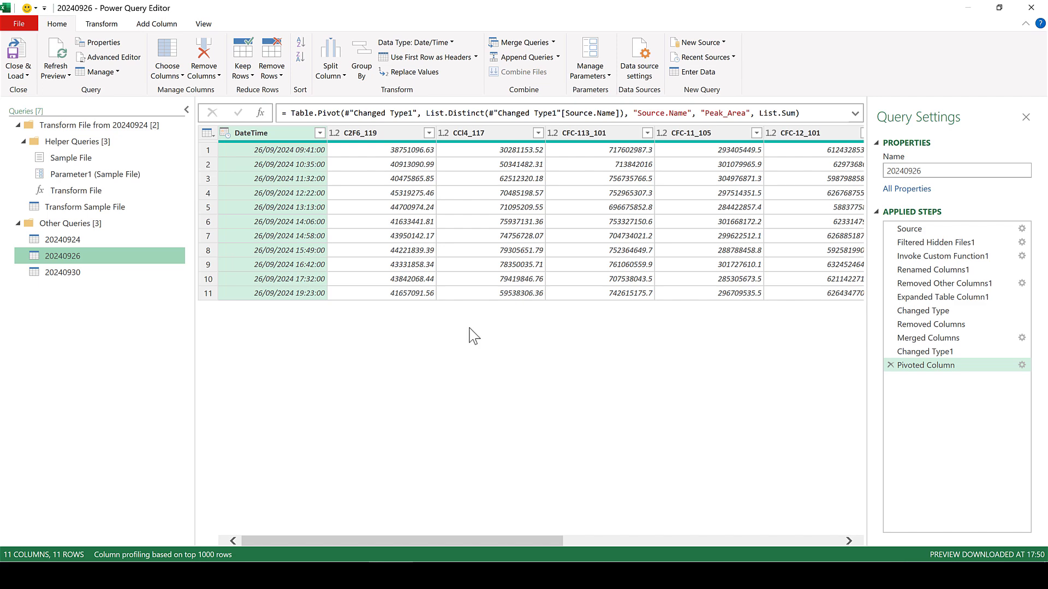
Step: Load all queries to their own sheets and inspect the 20240926 and 20240924 tables
{"action": "left_click", "coordinate": [17, 48]}
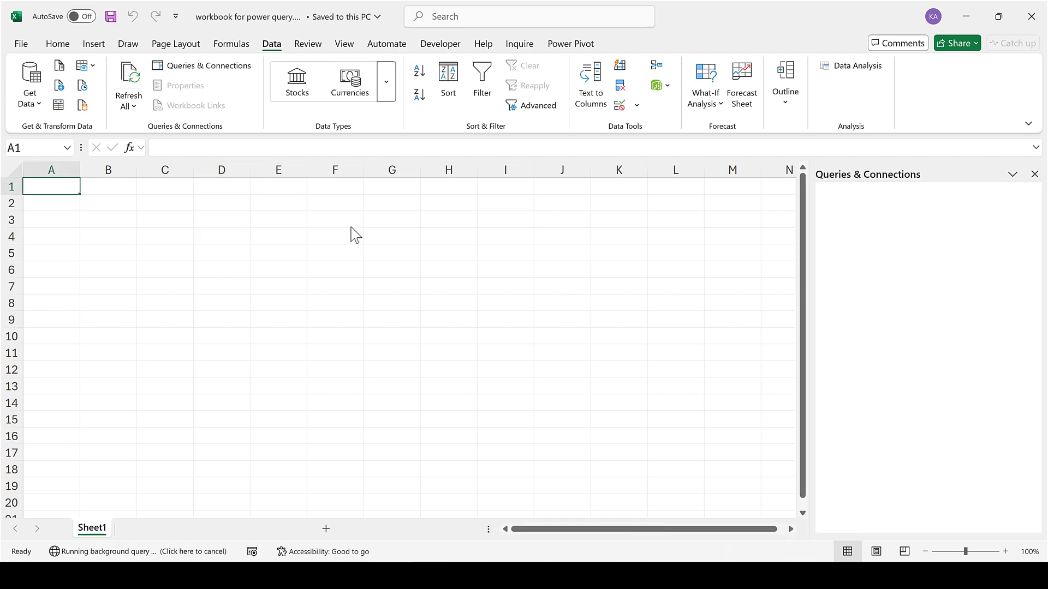
{"action": "left_click", "coordinate": [1034, 174]}
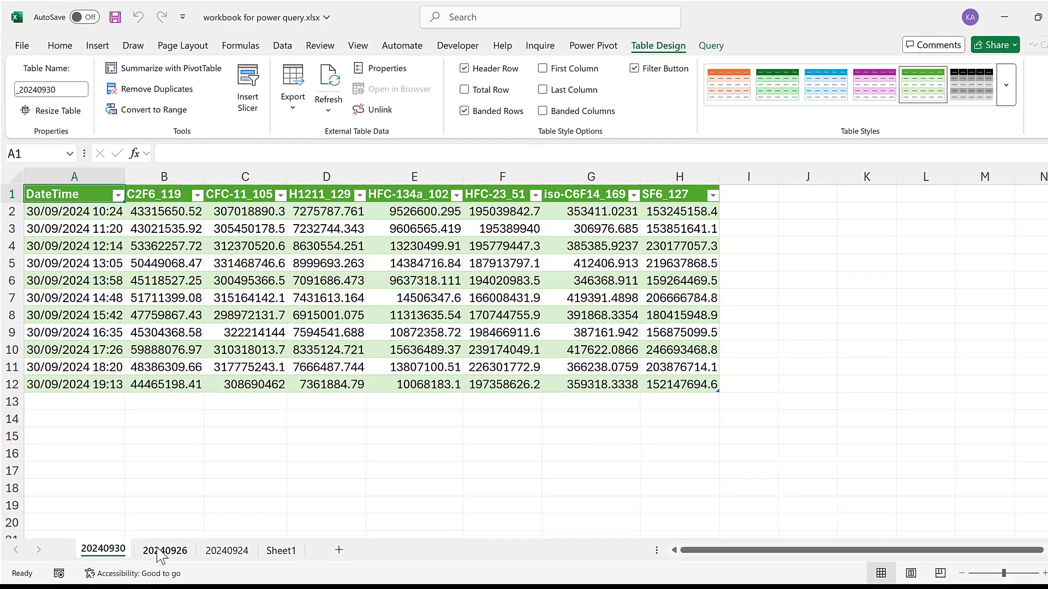
{"action": "left_click", "coordinate": [163, 532]}
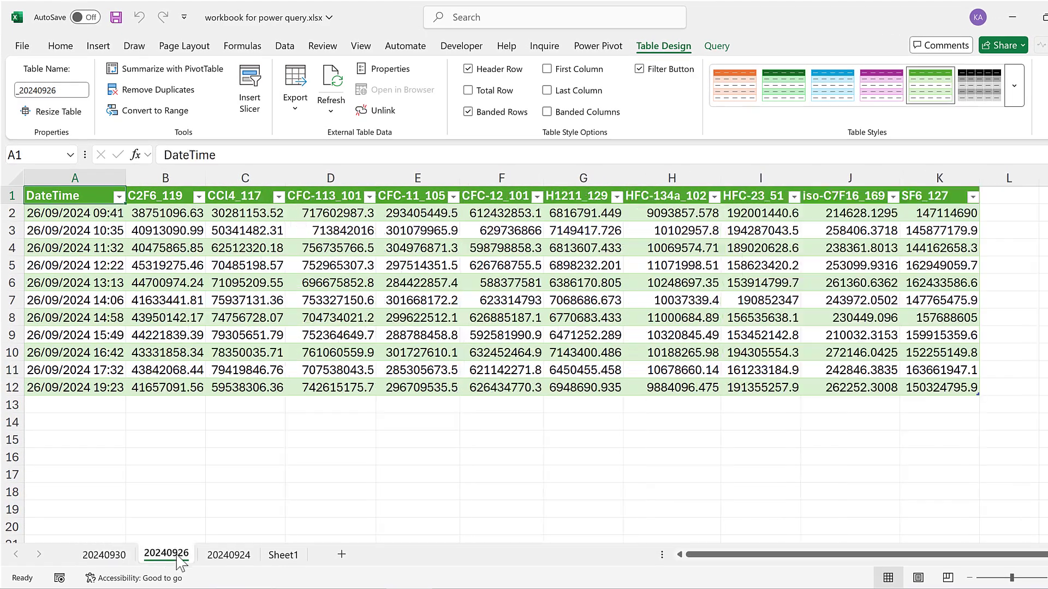
{"action": "left_click", "coordinate": [221, 556]}
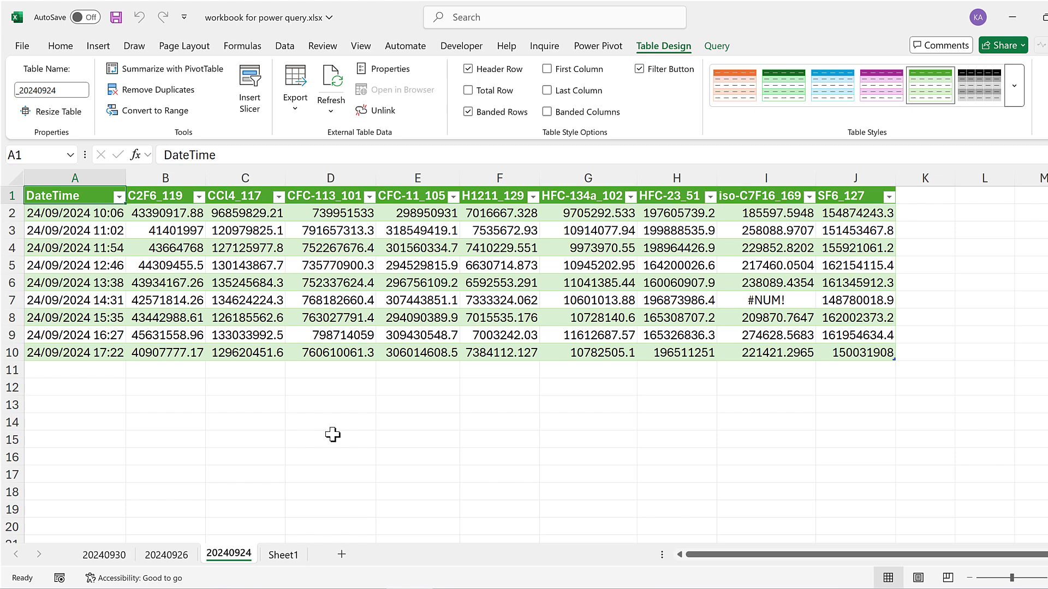